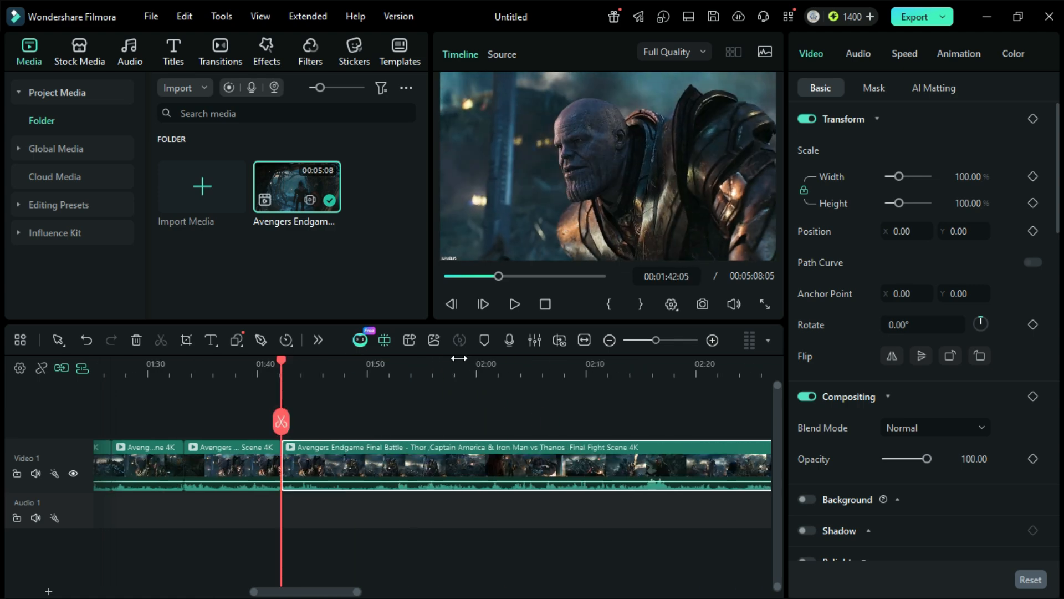
# Step: Split the long Avengers clip on Video 1 at further scene changes after 00:01:42:05
pyautogui.click(490, 422)
pyautogui.moveTo(490, 370); pyautogui.dragTo(602, 372)
pyautogui.click(511, 421)
pyautogui.click(603, 421)
pyautogui.click(653, 469)
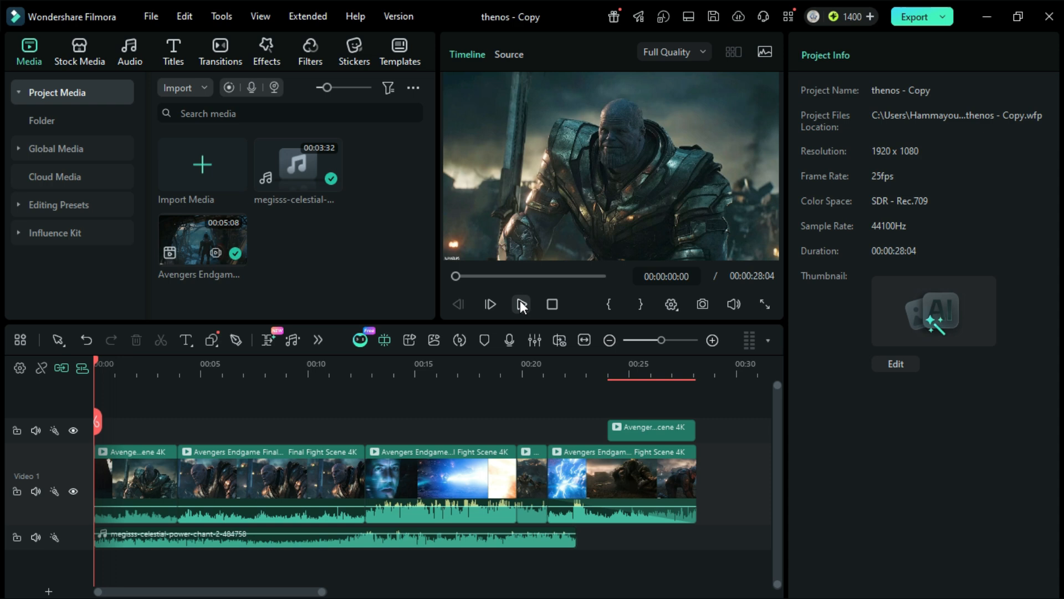
# Step: Play the assembled edit from the start to review it, and return the playhead to the beginning
pyautogui.click(520, 304)
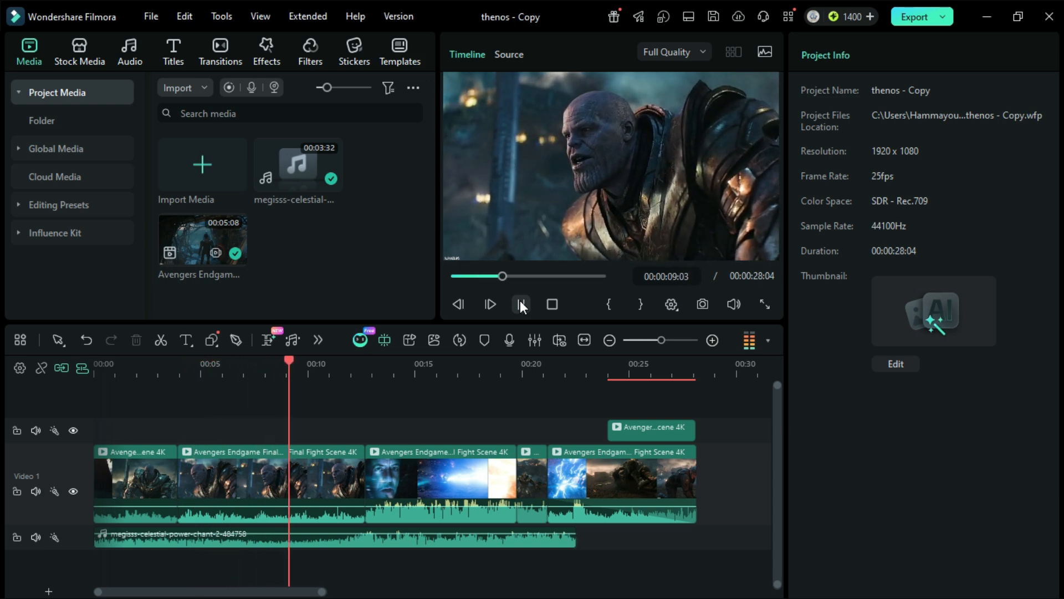
pyautogui.click(694, 369)
pyautogui.moveTo(607, 364); pyautogui.dragTo(1, 374)
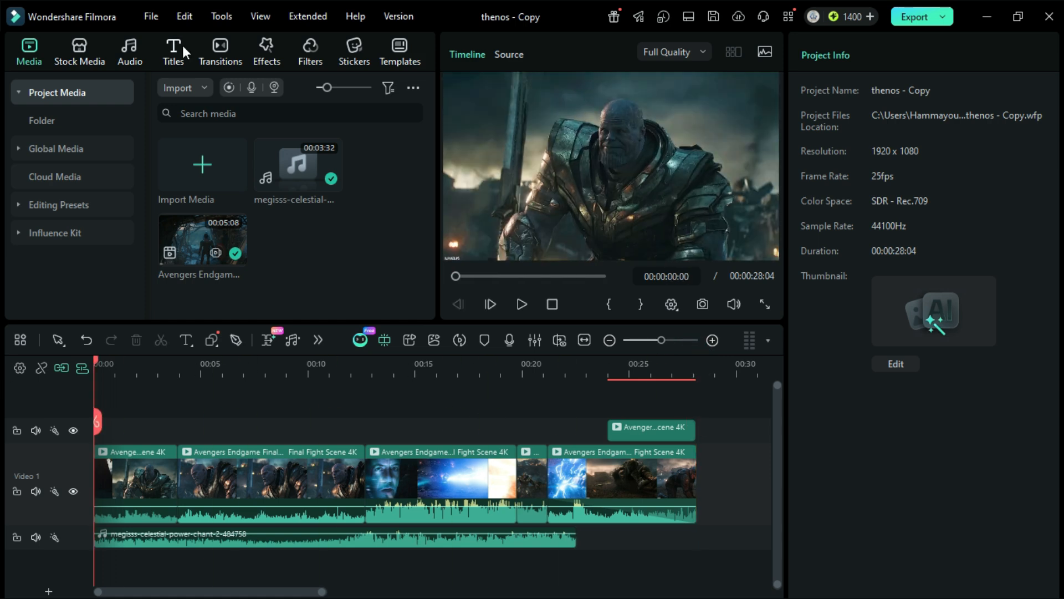
# Step: Add the Warp Zoom 6 transition between the first two clips on Video 1 and preview it
pyautogui.click(220, 49)
pyautogui.click(261, 89)
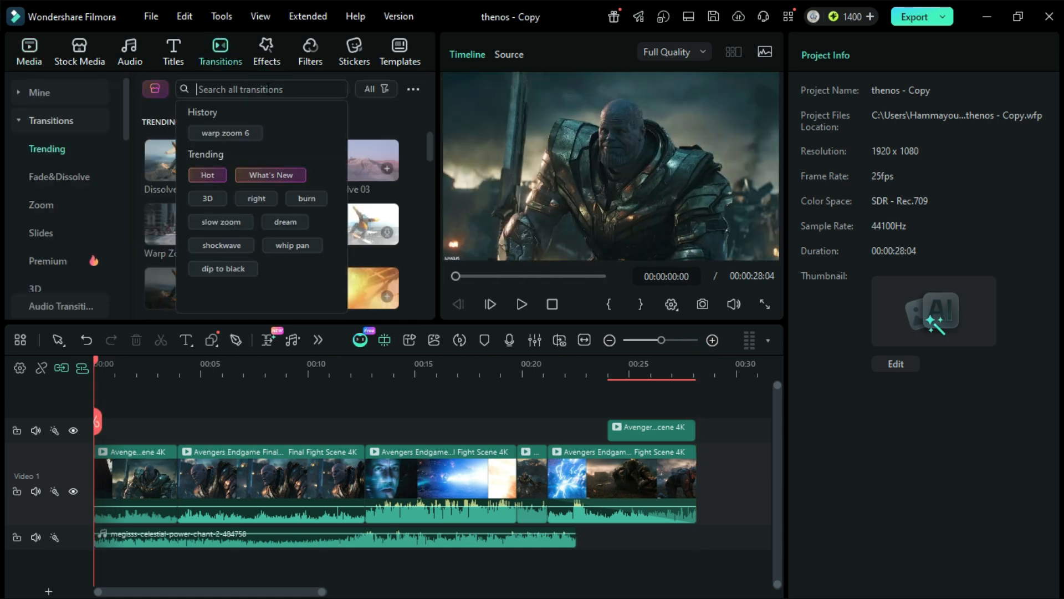
pyautogui.click(248, 135)
pyautogui.moveTo(186, 155); pyautogui.dragTo(169, 474)
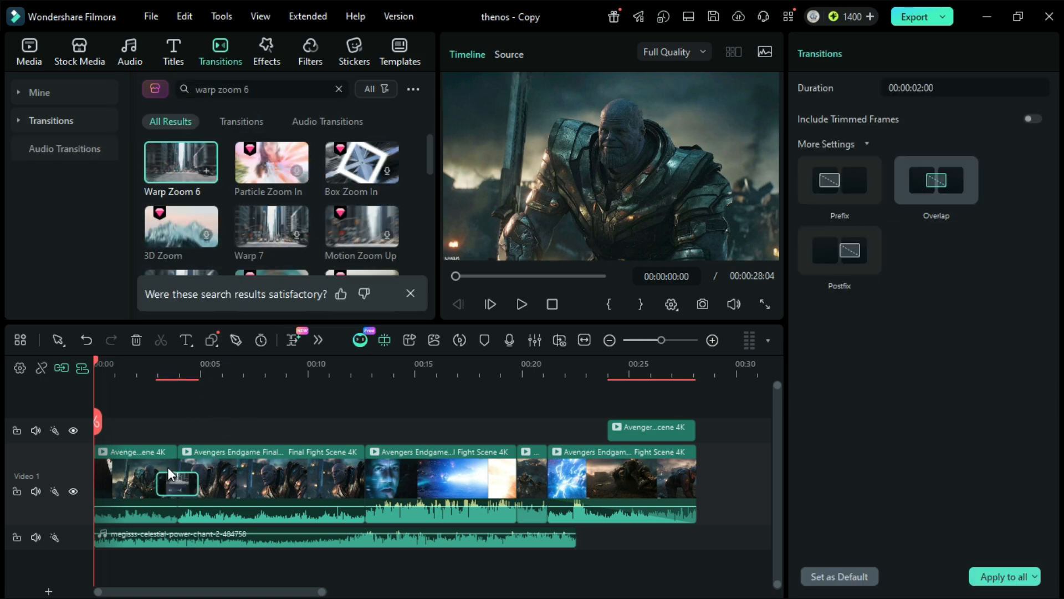
pyautogui.click(158, 376)
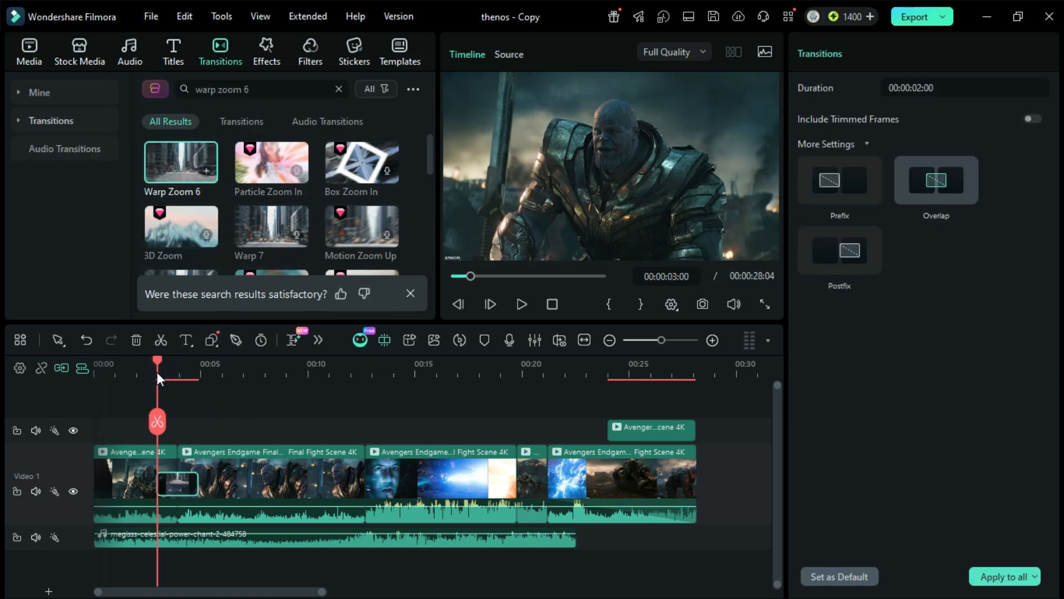
pyautogui.press('space')
pyautogui.press('space')
pyautogui.moveTo(195, 372); pyautogui.dragTo(69, 371)
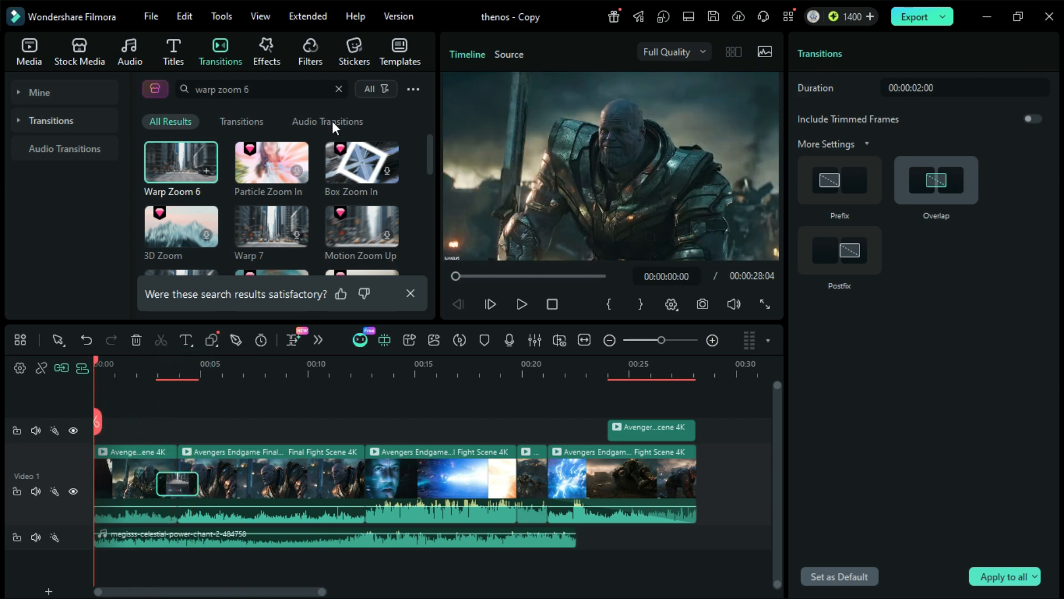
# Step: Add the Comic Multi Track effect above the first clip, ending where the transition begins, and set its speed to 15
pyautogui.click(270, 56)
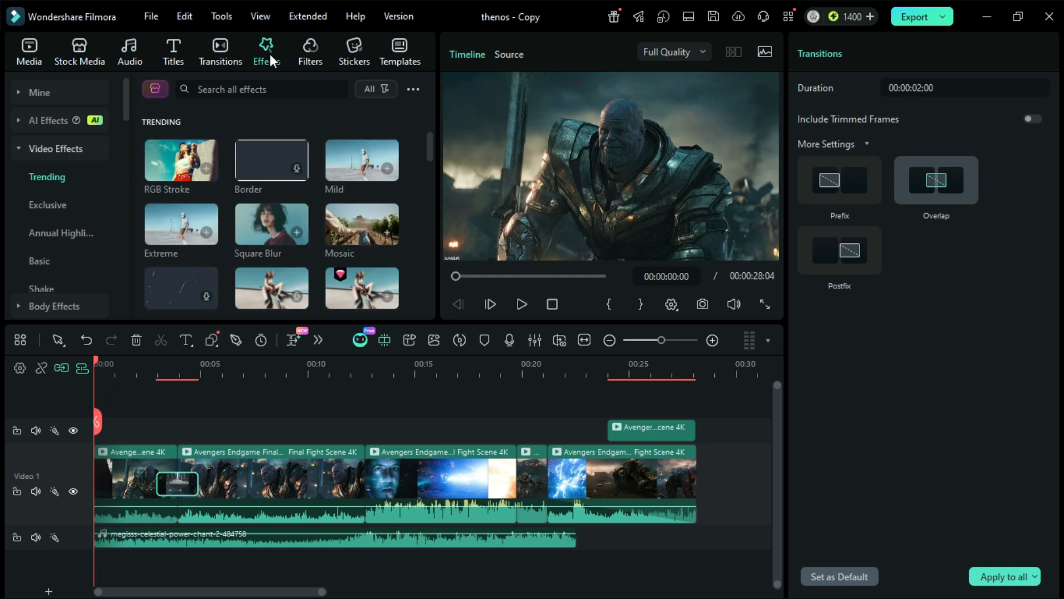
pyautogui.click(312, 91)
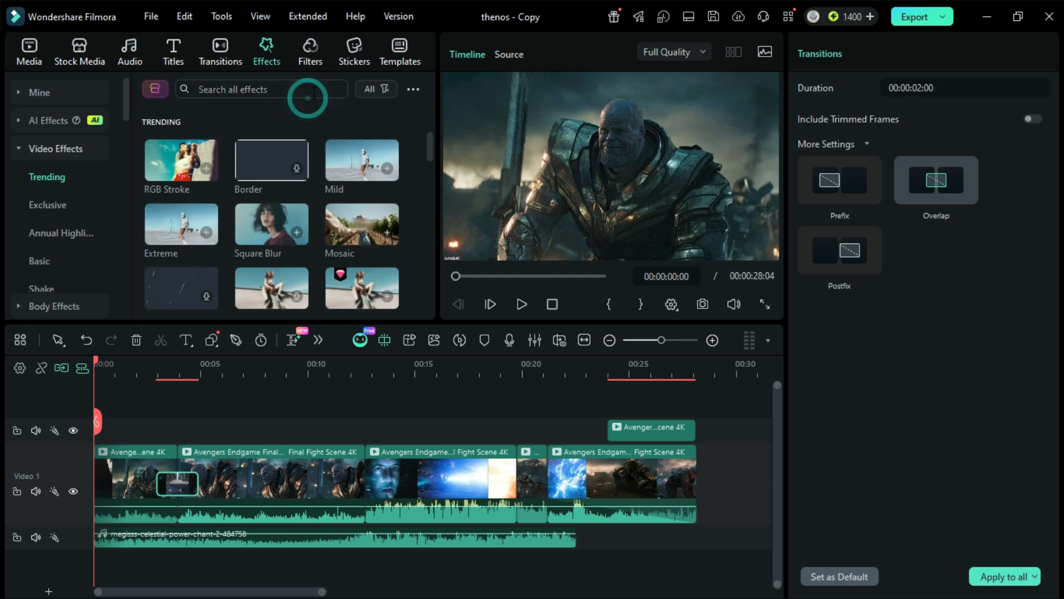
pyautogui.write('comic multi')
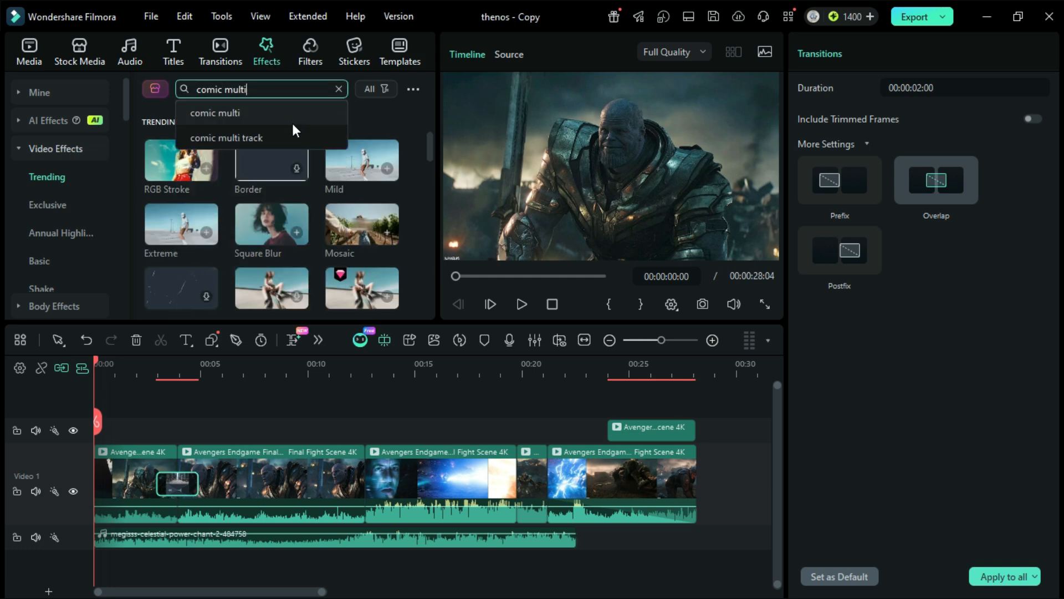
pyautogui.click(295, 137)
pyautogui.moveTo(180, 177); pyautogui.dragTo(165, 430)
pyautogui.scroll(3, 166, 432)
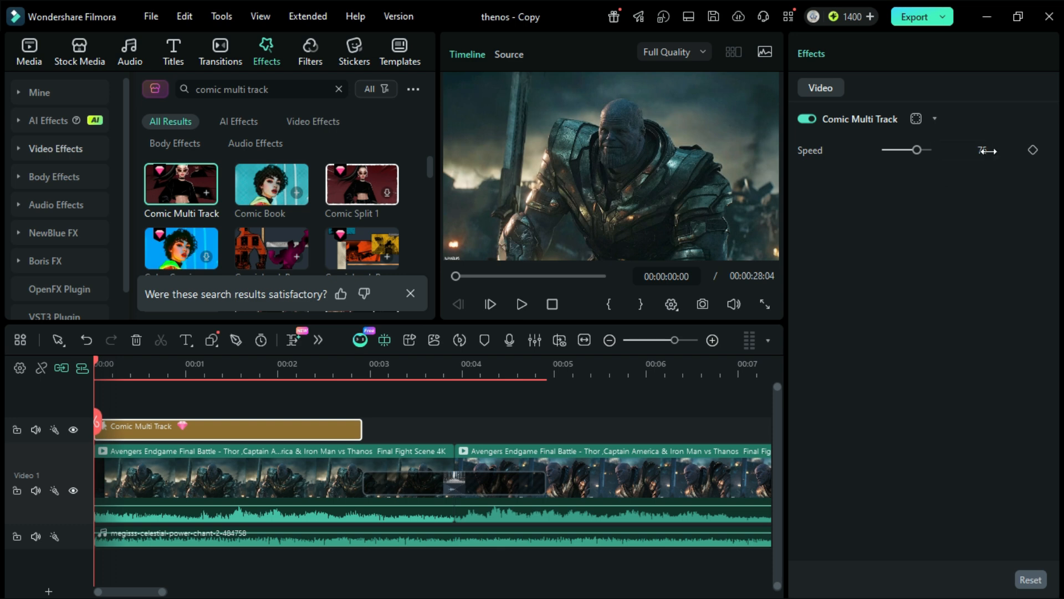
pyautogui.write('15')
pyautogui.press('Return')
pyautogui.scroll(-3, 404, 430)
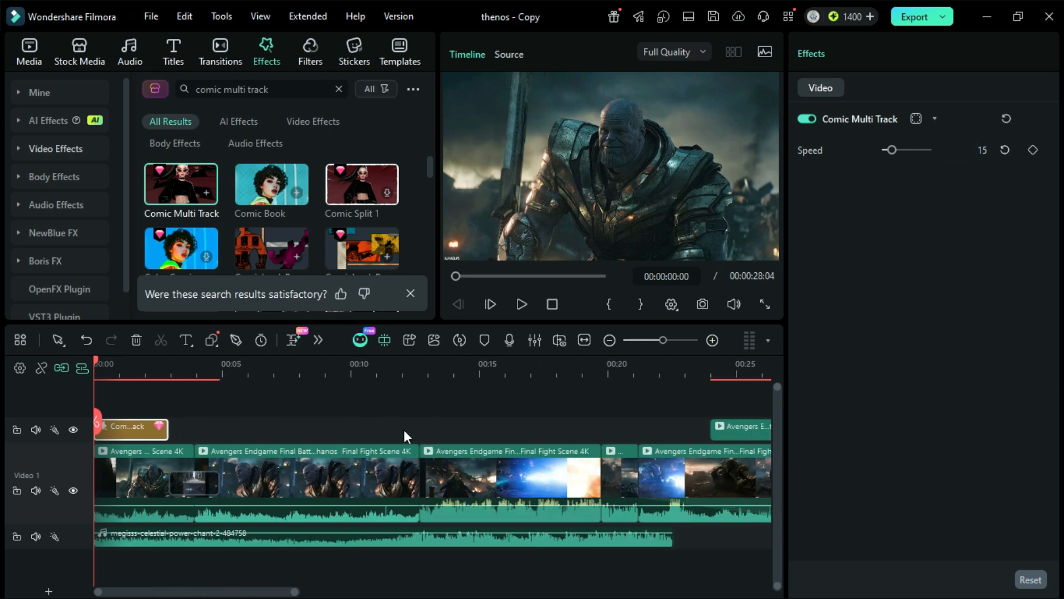
# Step: Search effects for "parallax smooth zoom out" and lay Parallax Smooth Zoom In over the full length of the second clip
pyautogui.click(338, 89)
pyautogui.click(286, 92)
pyautogui.write('parallax smooth zoom ')
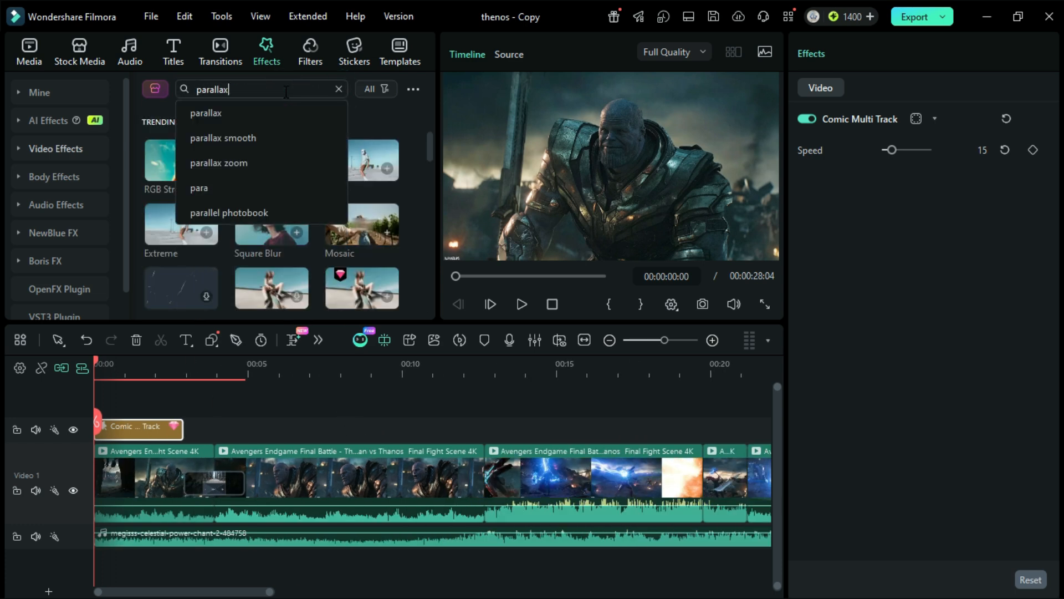
pyautogui.write('out')
pyautogui.press('Return')
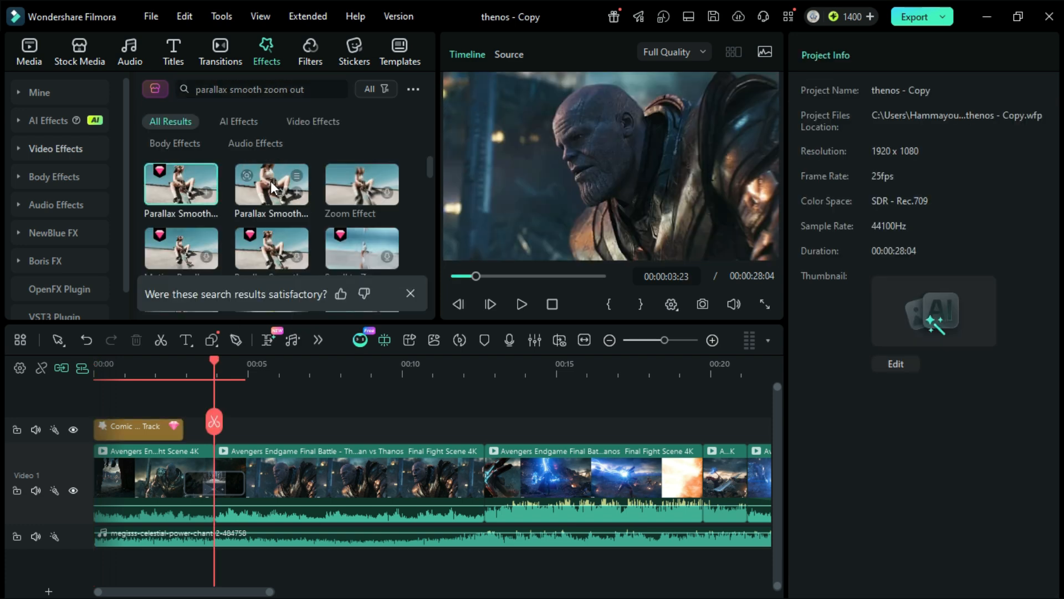
pyautogui.moveTo(271, 185); pyautogui.dragTo(216, 441)
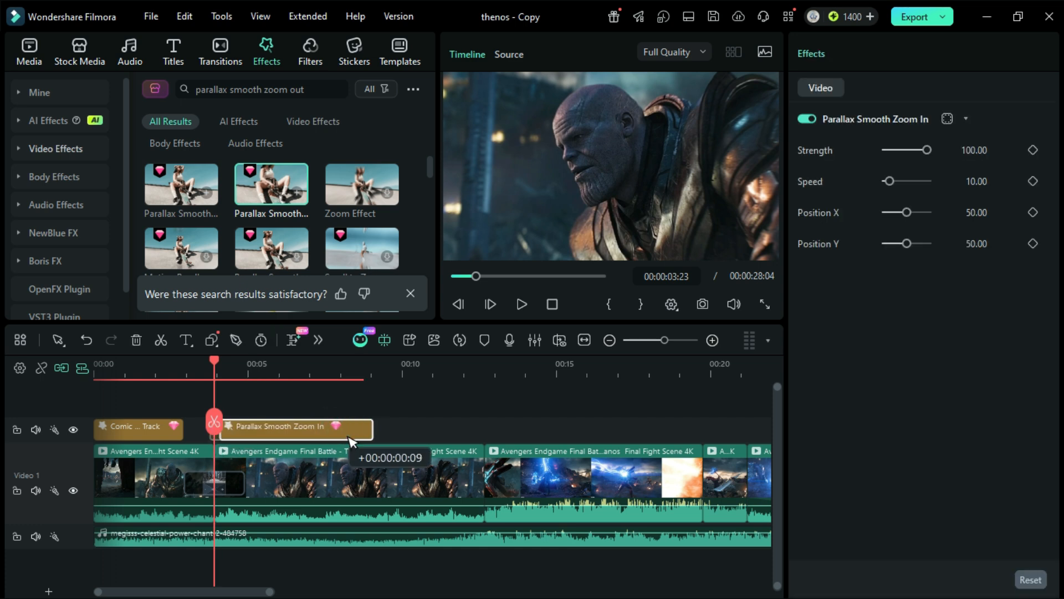
pyautogui.moveTo(368, 428); pyautogui.dragTo(484, 427)
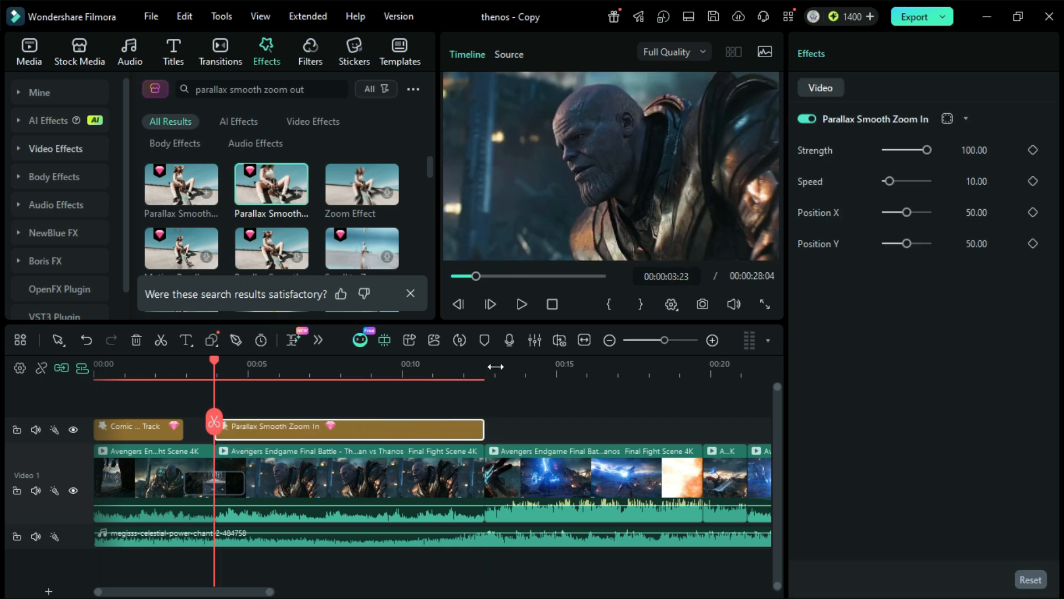
# Step: Find the Beyond The Stars Overlay 06 effect and place it on its own track across the whole second clip
pyautogui.click(336, 90)
pyautogui.click(294, 93)
pyautogui.write('beyond the stars')
pyautogui.press('Return')
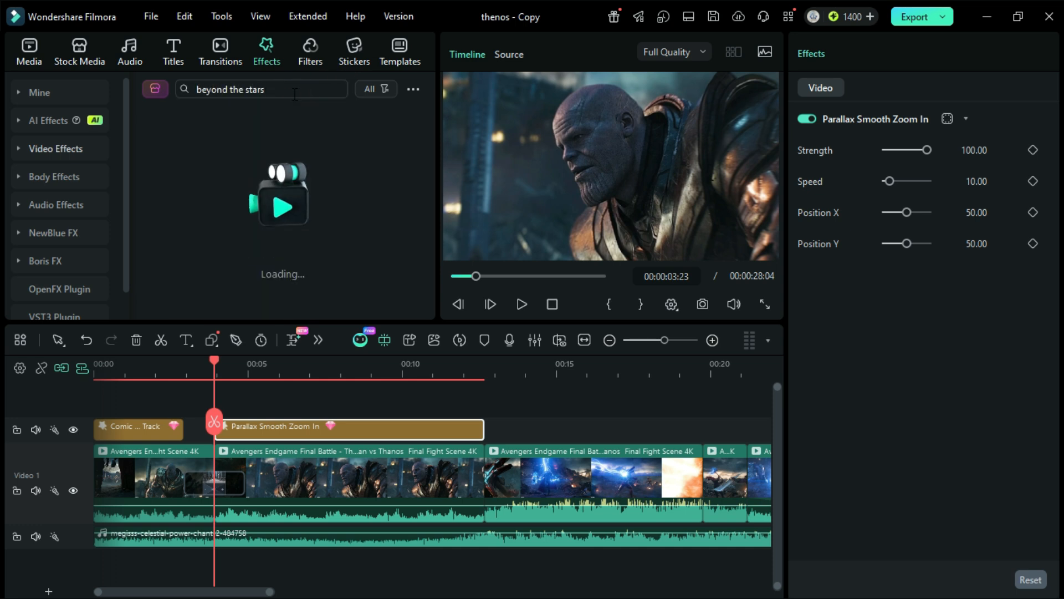
pyautogui.moveTo(271, 183); pyautogui.dragTo(227, 446)
pyautogui.moveTo(366, 460); pyautogui.dragTo(484, 461)
# Step: Add the Prism 3 effect directly above the second clip, extend it to the clip's end, and preview the stacked effects
pyautogui.hotkey('ctrl', 'a')
pyautogui.write('prism 3')
pyautogui.press('Return')
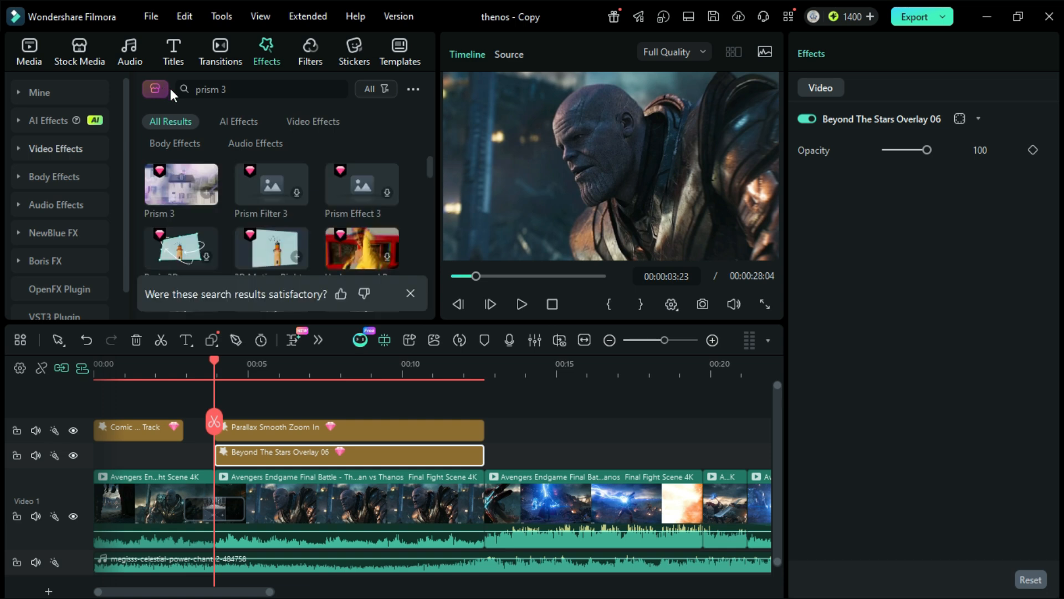
pyautogui.moveTo(178, 185); pyautogui.dragTo(276, 491)
pyautogui.moveTo(365, 480); pyautogui.dragTo(482, 480)
pyautogui.moveTo(269, 370); pyautogui.dragTo(336, 387)
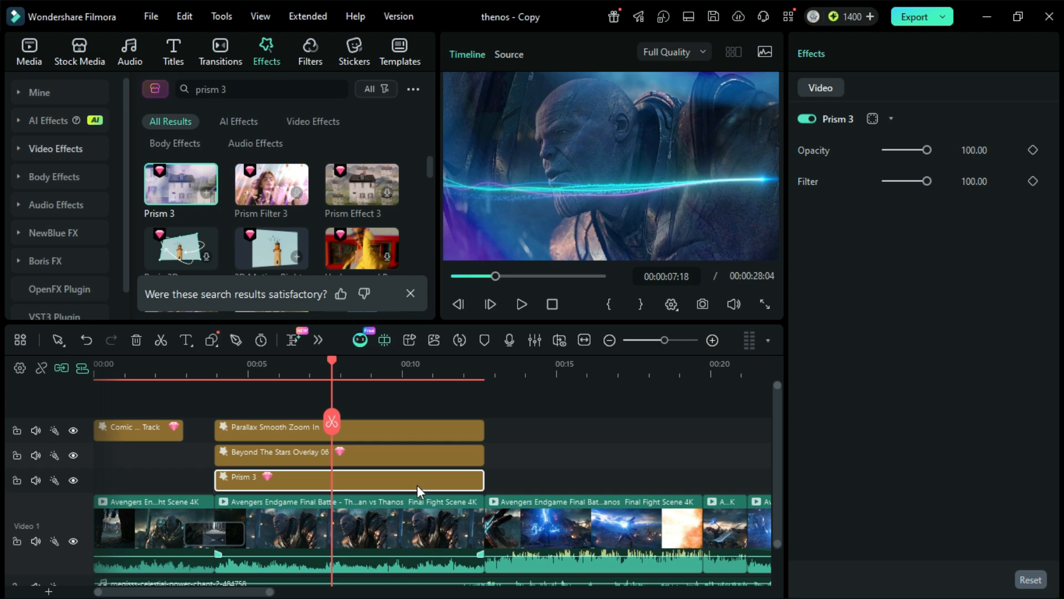
# Step: Duplicate the second clip onto a track above Beyond The Stars Overlay 06 and turn on AI Portrait Cutout for the copy
pyautogui.click(396, 527)
pyautogui.moveTo(395, 527); pyautogui.dragTo(335, 442)
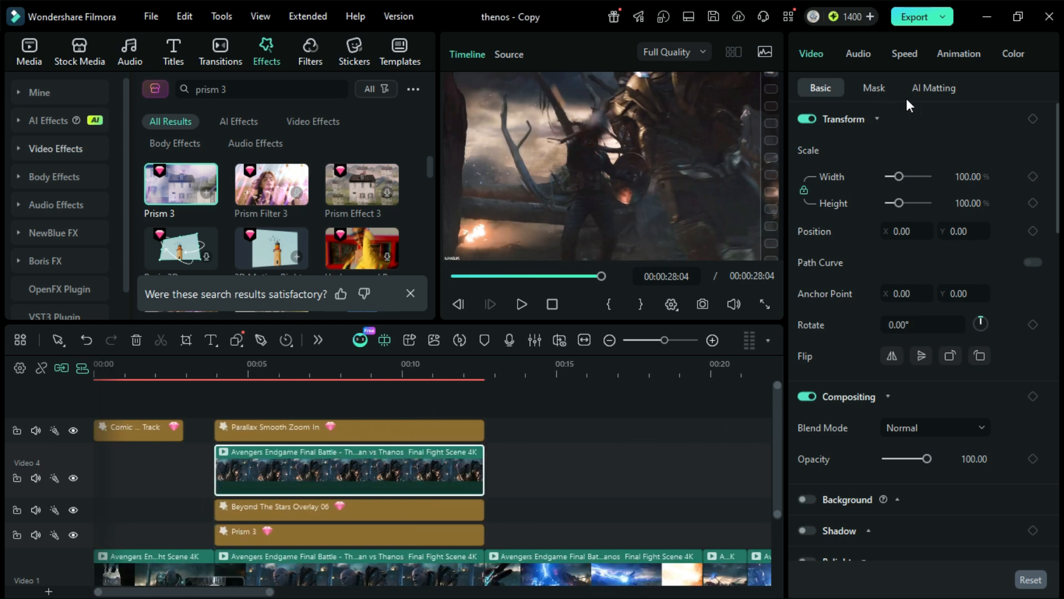
pyautogui.click(935, 96)
pyautogui.click(807, 377)
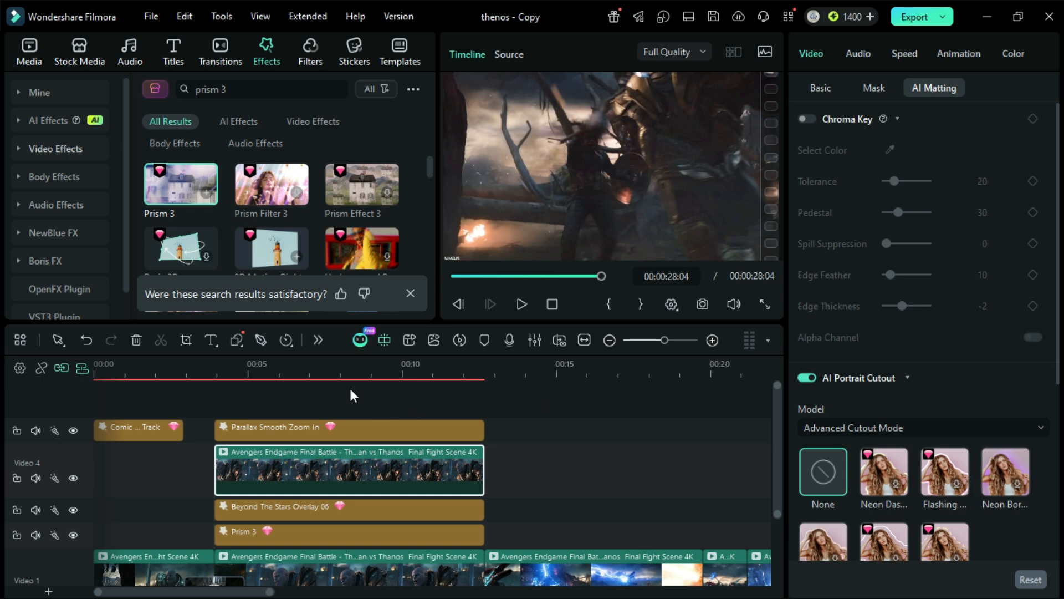
# Step: Add the Chromatic Aberration effect on a new top track from 00:00:06:18 and cut off everything after 00:00:07:15
pyautogui.click(329, 367)
pyautogui.moveTo(328, 362); pyautogui.dragTo(300, 249)
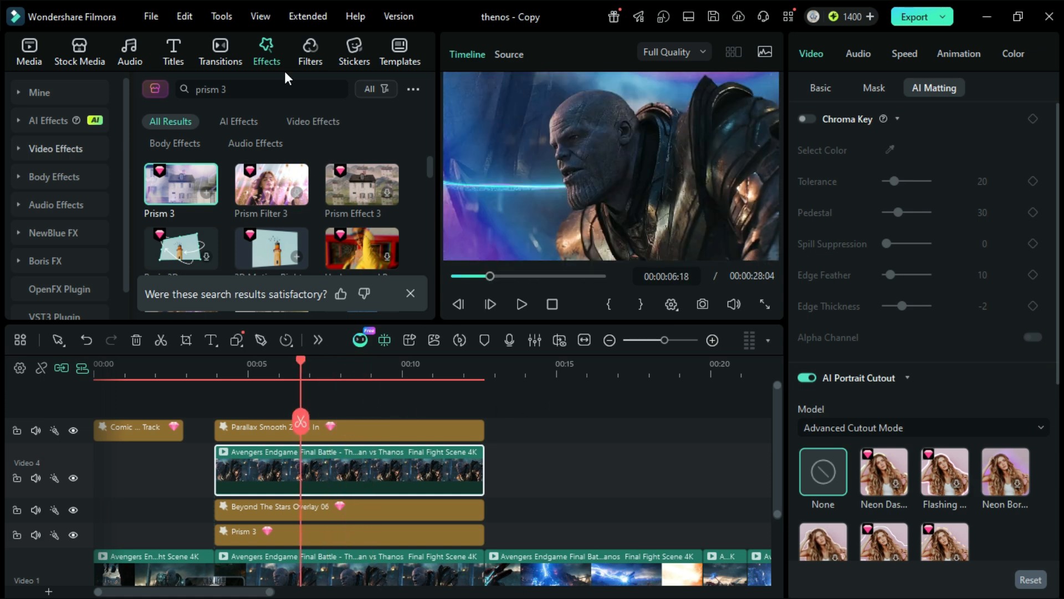
pyautogui.tripleClick(265, 83)
pyautogui.write('chro')
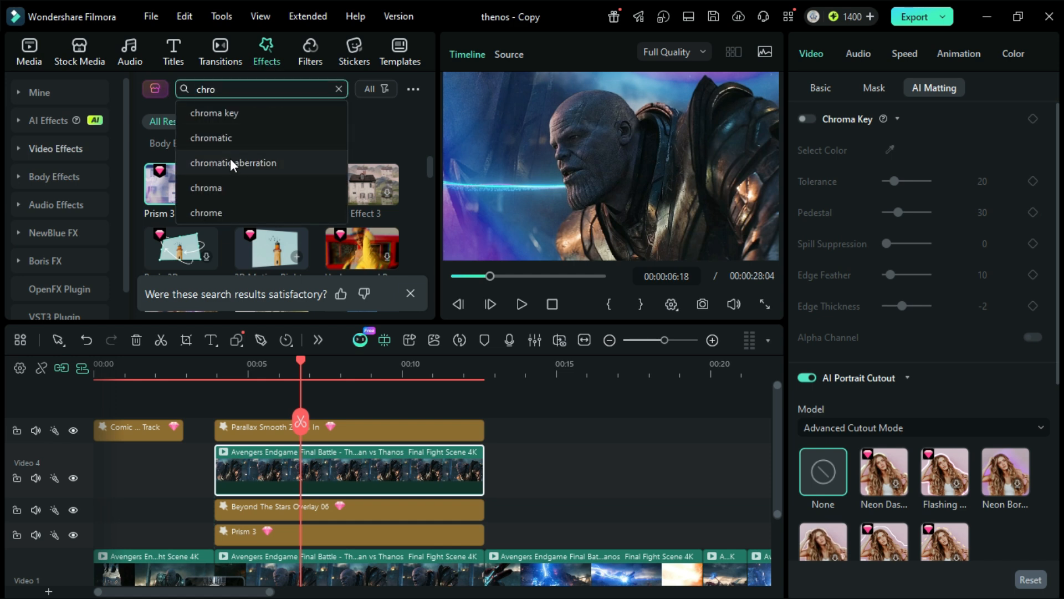
pyautogui.click(232, 161)
pyautogui.moveTo(169, 194)
pyautogui.mouseDown()
pyautogui.moveTo(296, 349)
pyautogui.moveTo(301, 401)
pyautogui.mouseUp()
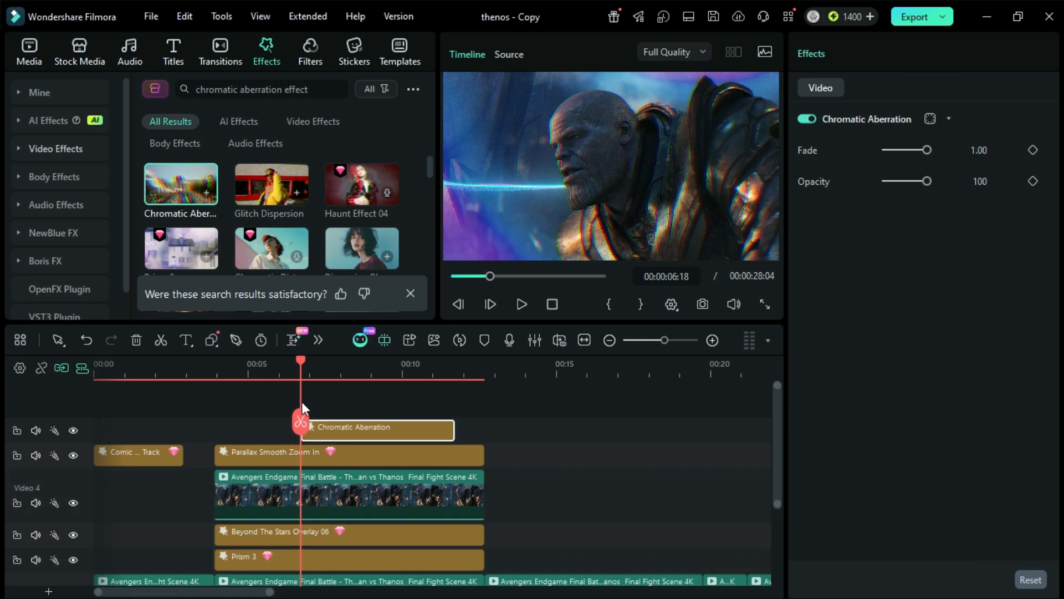
pyautogui.click(480, 422)
pyautogui.click(531, 427)
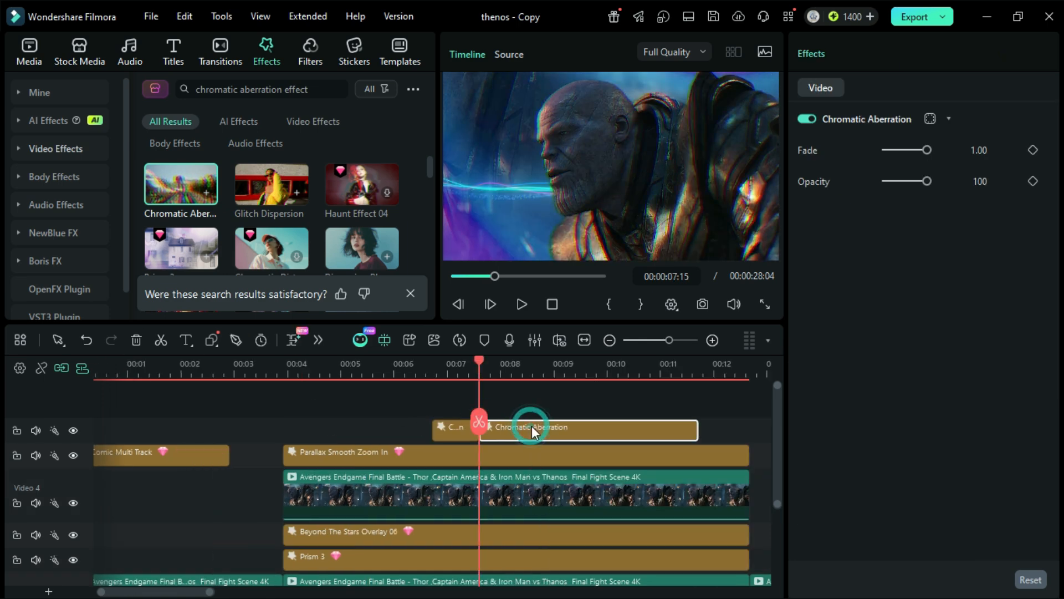
pyautogui.press('Delete')
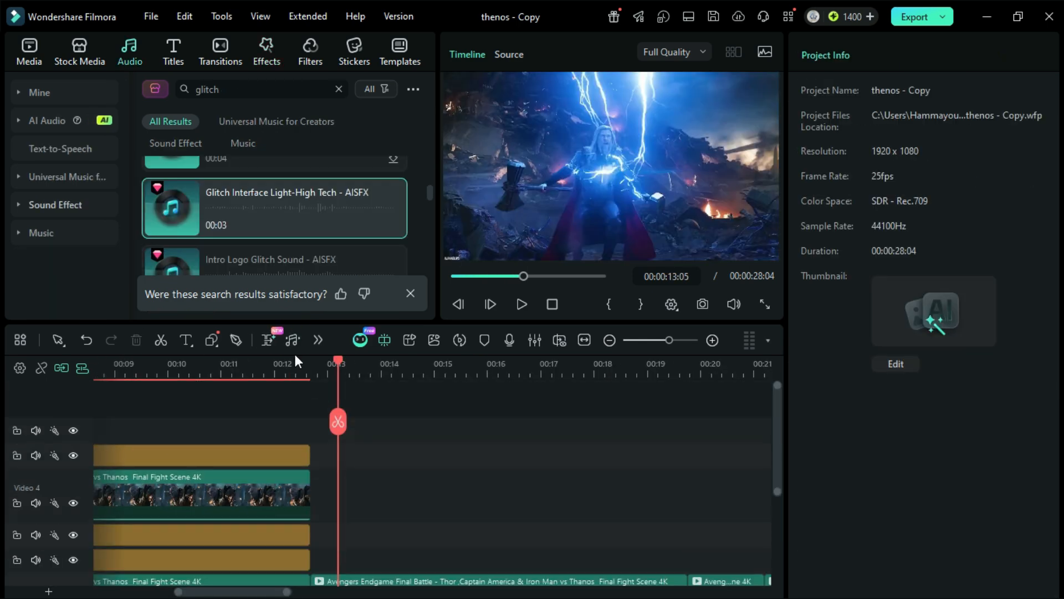
# Step: Place the Fast Zoom effect on the top track over the cut between the second and third clips, ending at 00:00:13:12
pyautogui.click(270, 43)
pyautogui.click(261, 89)
pyautogui.write('fast')
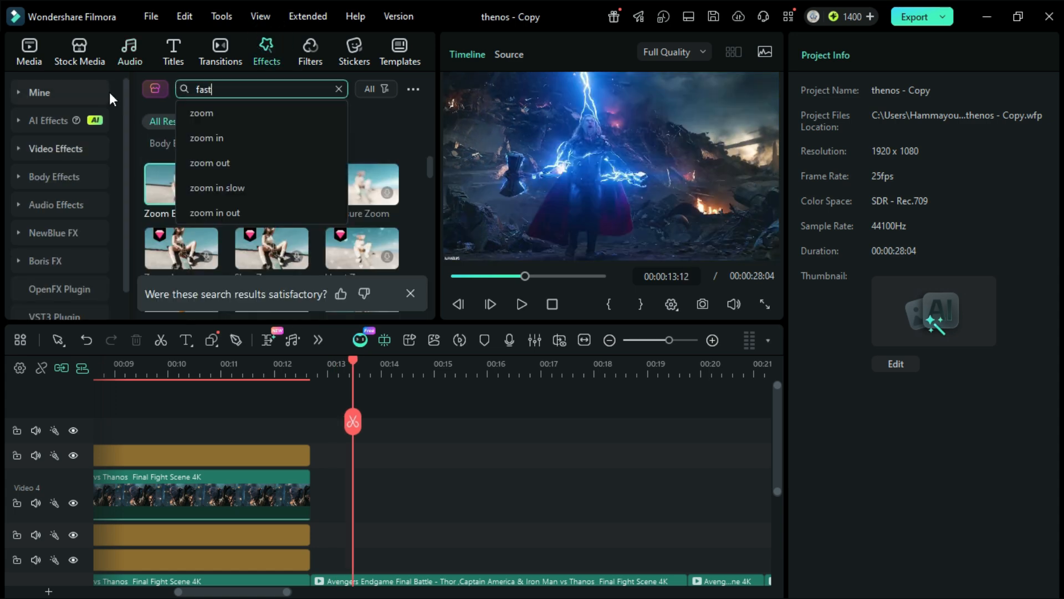
pyautogui.click(195, 114)
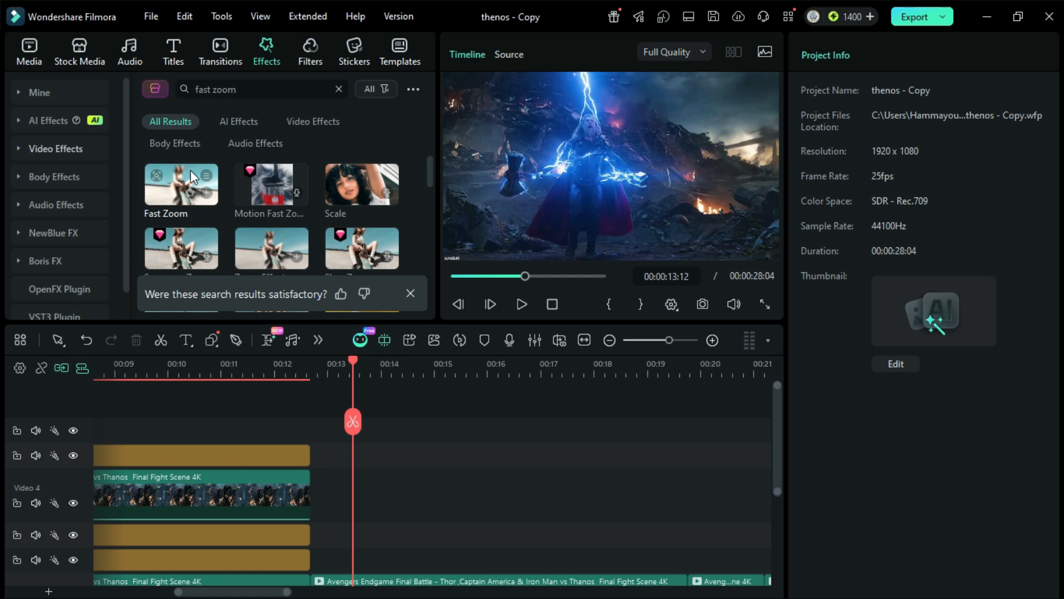
pyautogui.moveTo(163, 195); pyautogui.dragTo(261, 429)
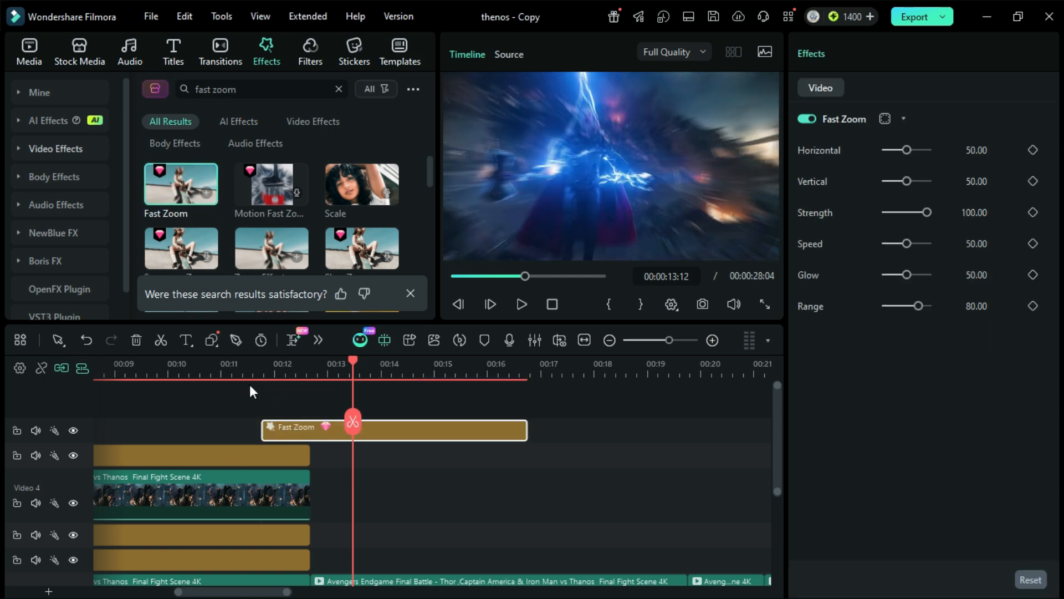
pyautogui.moveTo(527, 430); pyautogui.dragTo(352, 444)
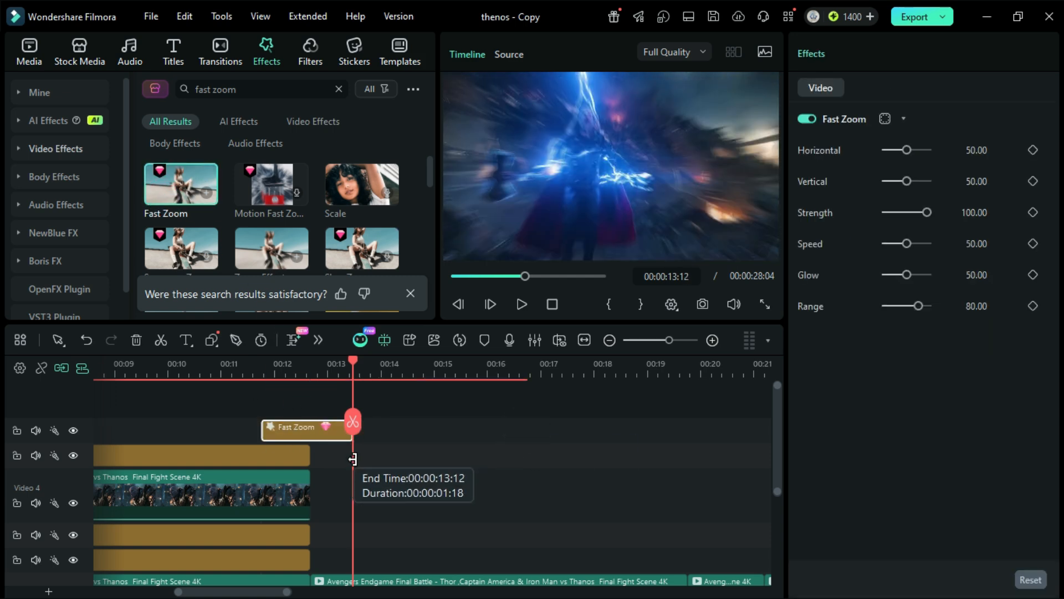
# Step: Set Fast Zoom's Horizontal to 23.08, Vertical to 65.38 and Range to 55.77, and shift the effect slightly earlier
pyautogui.click(313, 443)
pyautogui.click(321, 434)
pyautogui.moveTo(907, 181); pyautogui.dragTo(896, 150)
pyautogui.moveTo(903, 181); pyautogui.dragTo(912, 181)
pyautogui.moveTo(918, 306); pyautogui.dragTo(909, 306)
pyautogui.moveTo(325, 431); pyautogui.dragTo(308, 431)
pyautogui.click(211, 367)
pyautogui.press('space')
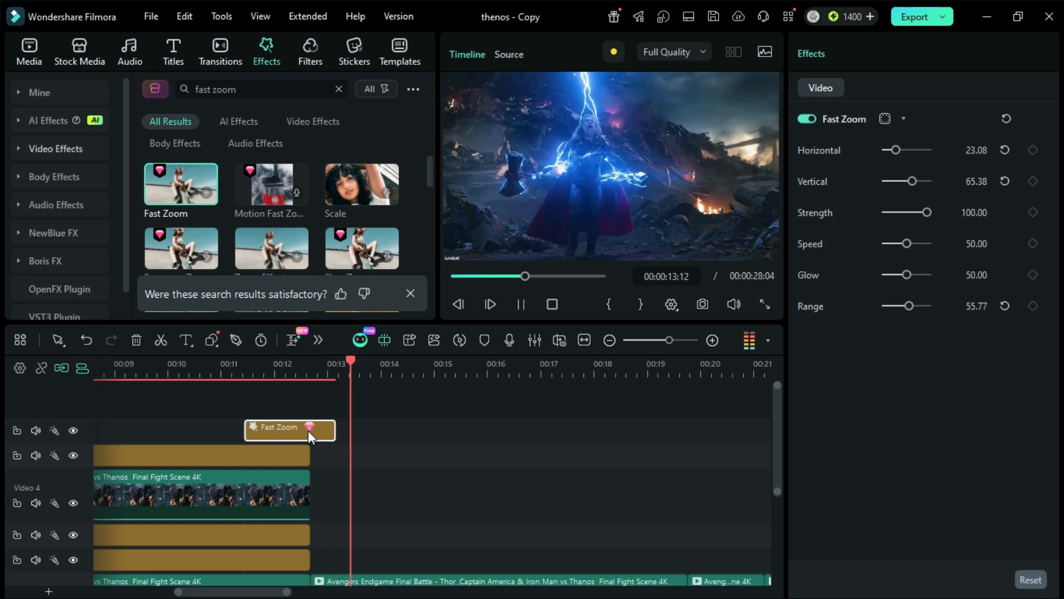
# Step: Add the Break Out effect from 00:00:12:17 and extend it to the end of the third clip
pyautogui.click(315, 373)
pyautogui.click(338, 89)
pyautogui.write('break out')
pyautogui.press('Return')
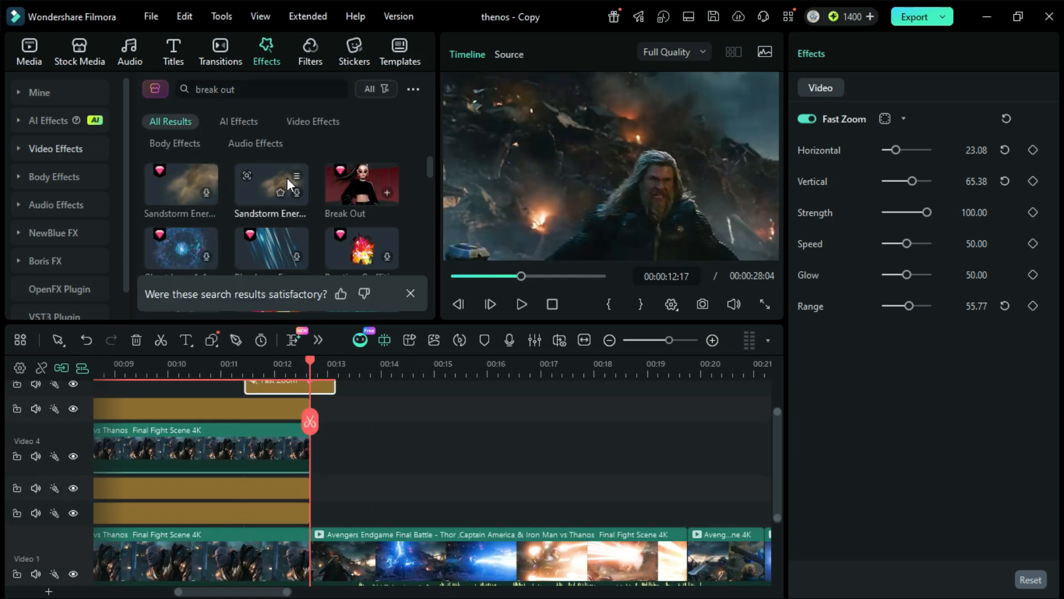
pyautogui.moveTo(357, 183); pyautogui.dragTo(332, 409)
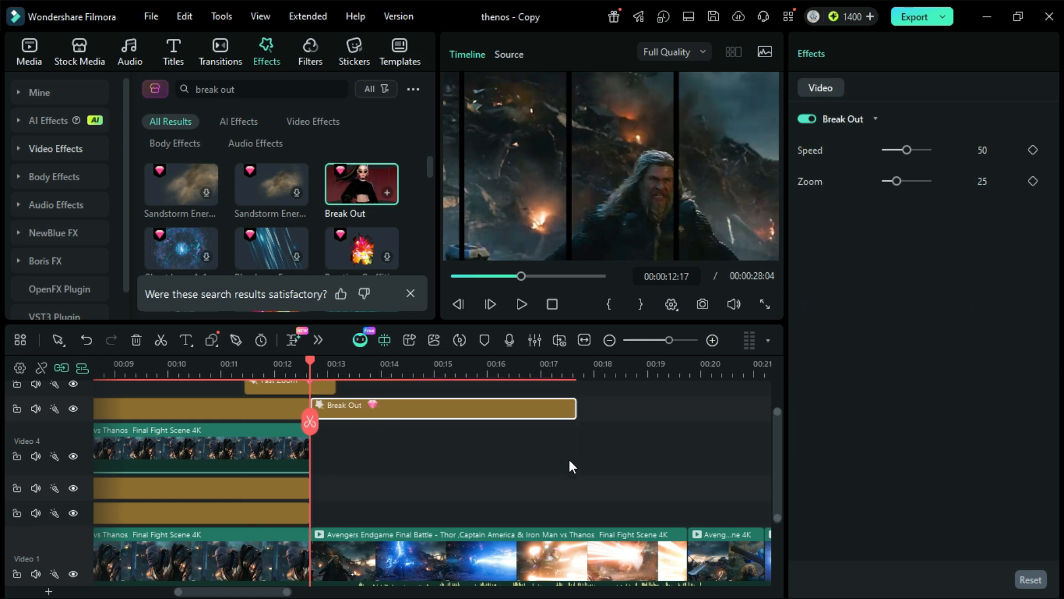
pyautogui.moveTo(572, 413); pyautogui.dragTo(687, 415)
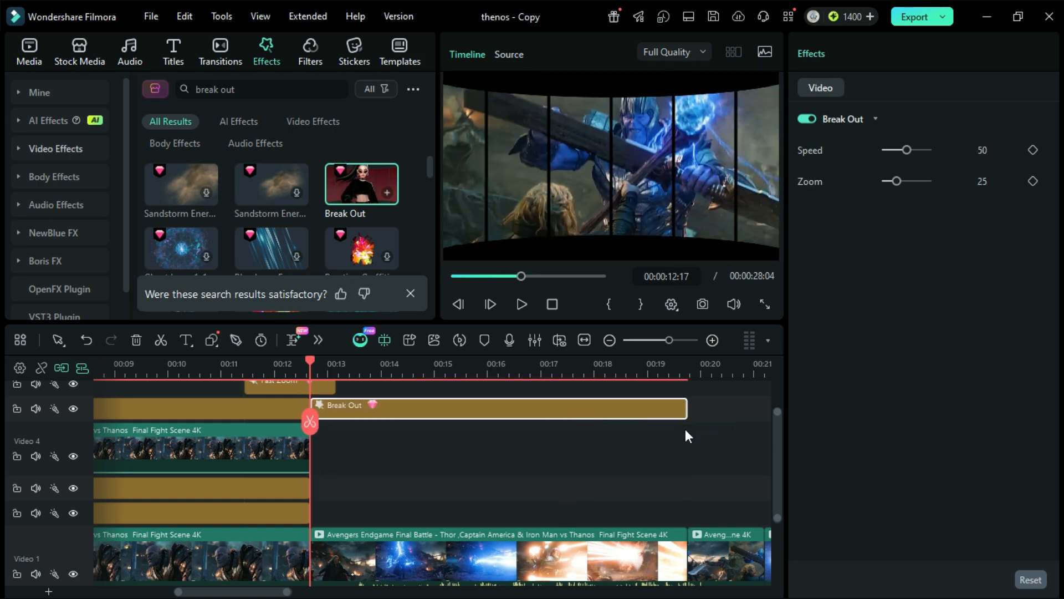
pyautogui.press('Down')
pyautogui.hscroll(5, 629, 439)
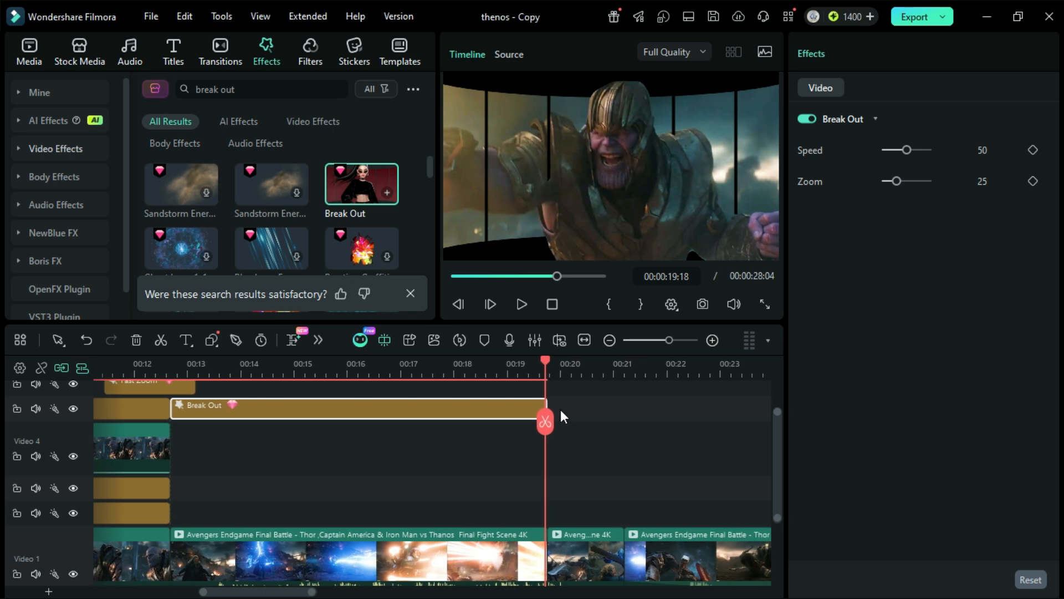
# Step: Add the Cool Film filter on the Video 4 track from 00:00:19:19 to 00:00:24:00
pyautogui.press('Right')
pyautogui.click(310, 53)
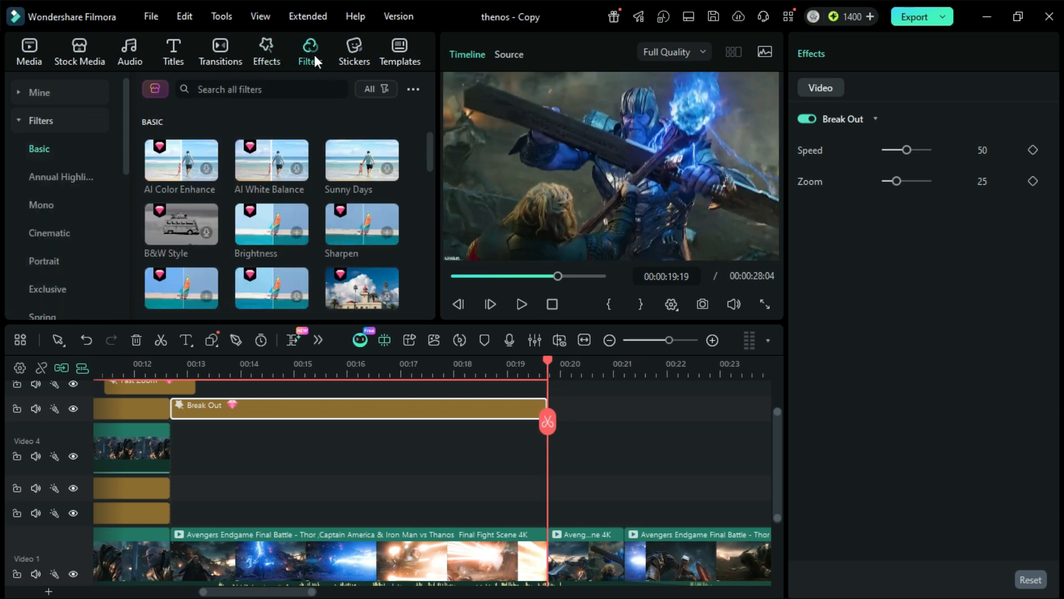
pyautogui.click(286, 88)
pyautogui.write('cool')
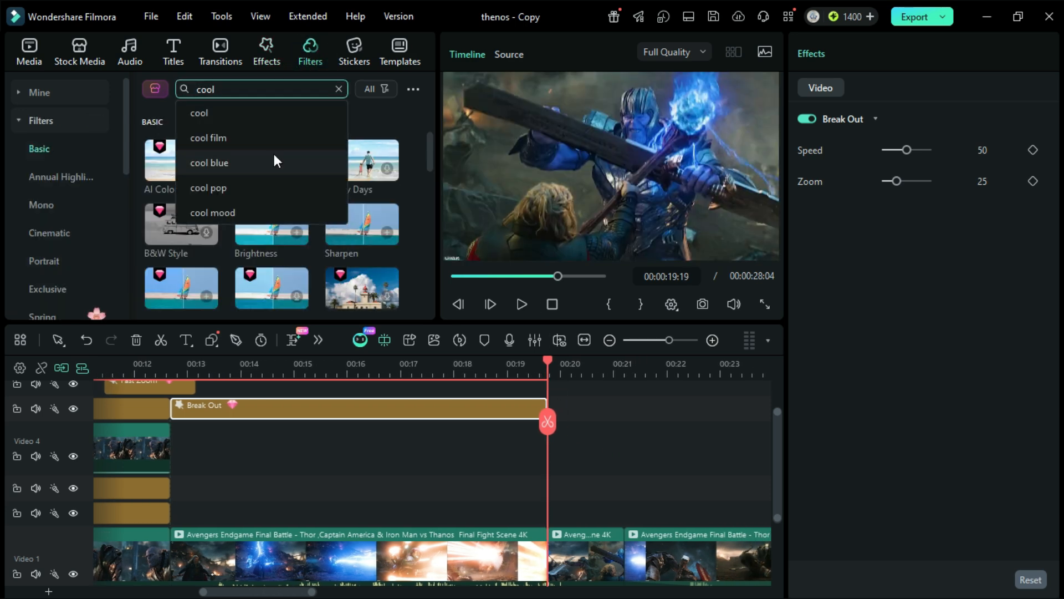
pyautogui.click(277, 129)
pyautogui.moveTo(361, 161); pyautogui.dragTo(634, 444)
# Step: Add the Shockwave 3 effect on the top track from 00:00:22:11 and cut off everything after 00:00:24:00
pyautogui.scroll(-1, 588, 432)
pyautogui.click(549, 370)
pyautogui.click(551, 373)
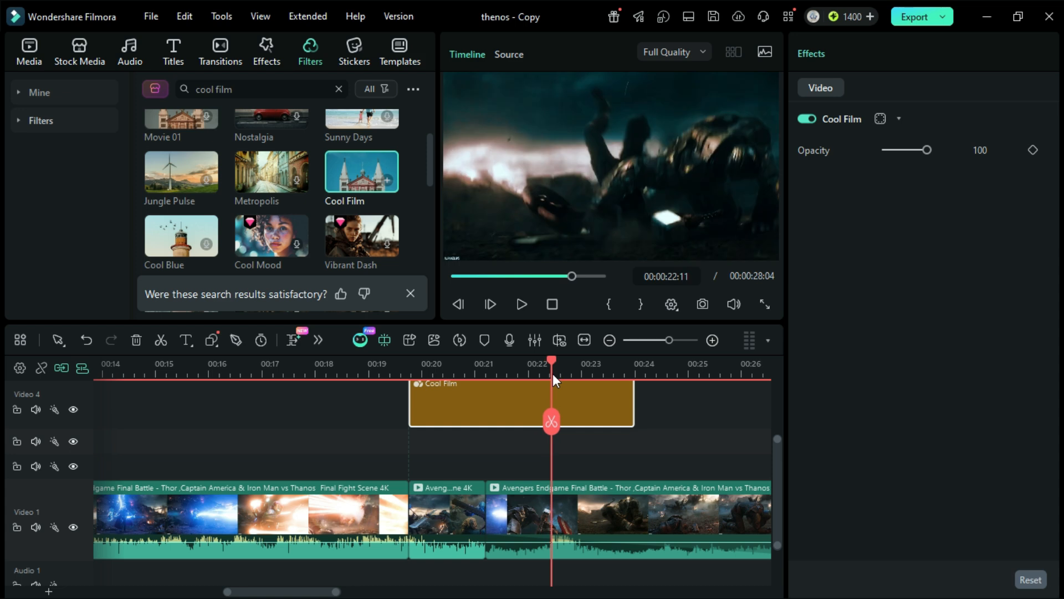
pyautogui.scroll(2, 561, 440)
pyautogui.click(264, 61)
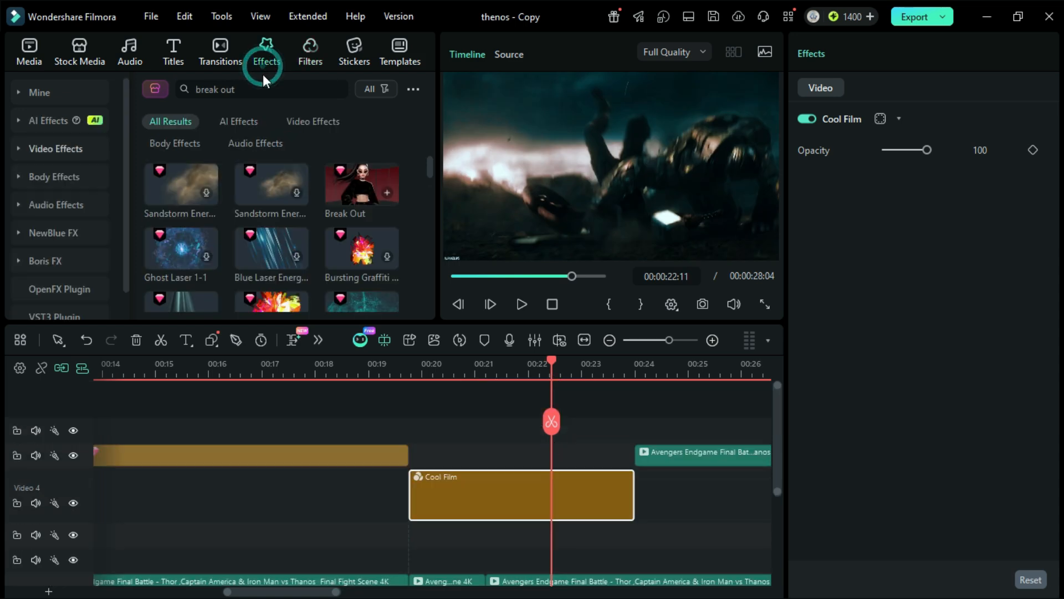
pyautogui.hotkey('ctrl', 'a')
pyautogui.write('shoc')
pyautogui.click(250, 161)
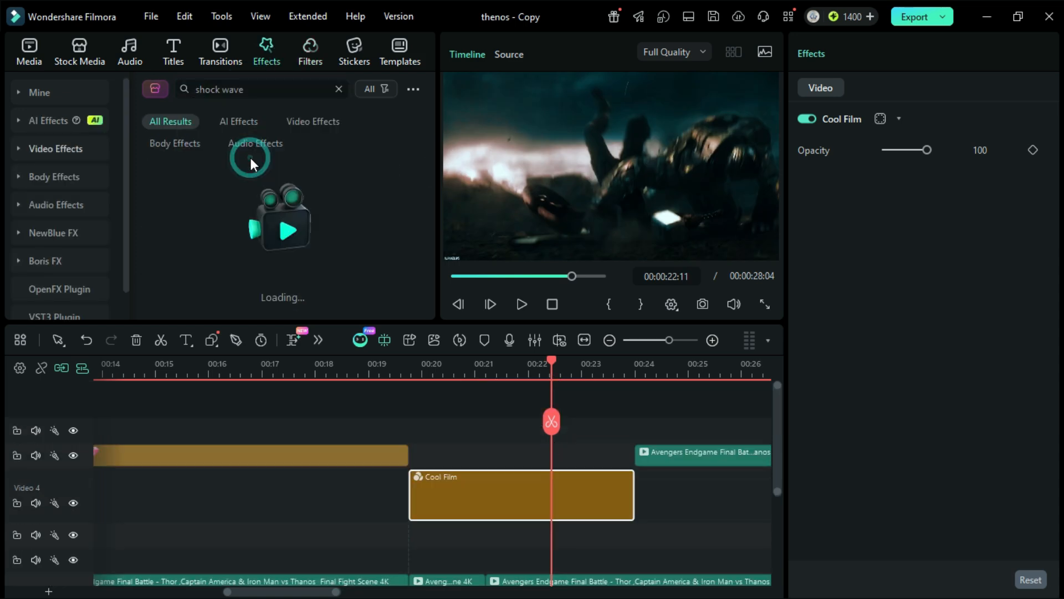
pyautogui.moveTo(181, 248); pyautogui.dragTo(552, 428)
pyautogui.click(631, 463)
pyautogui.click(634, 421)
pyautogui.press('Delete')
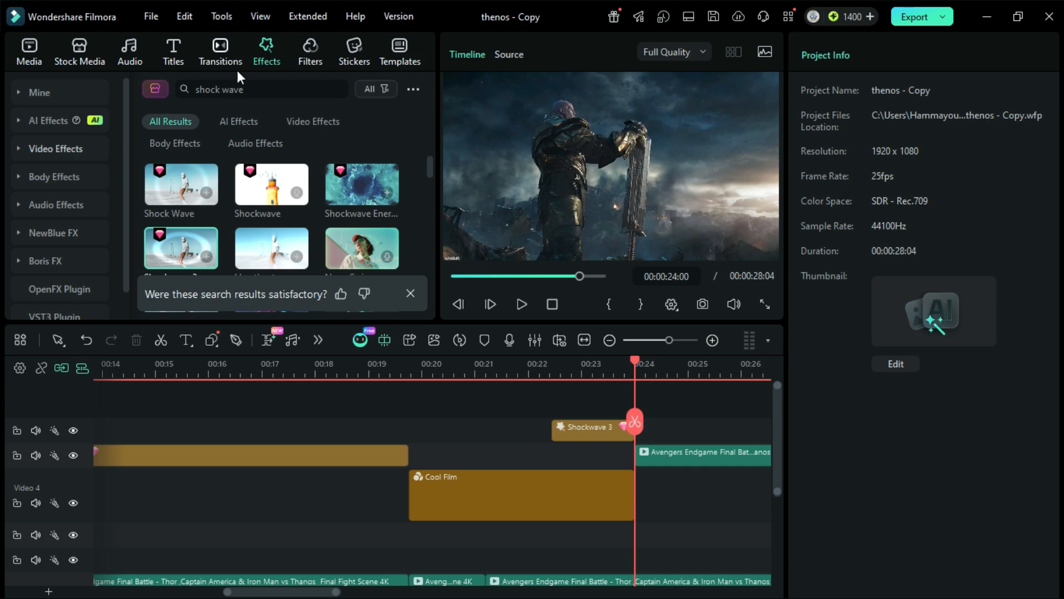
# Step: Add the Stretch Shake effect on a new track above Shockwave 3 and trim its end to 00:00:24:17
pyautogui.write('stretch shake')
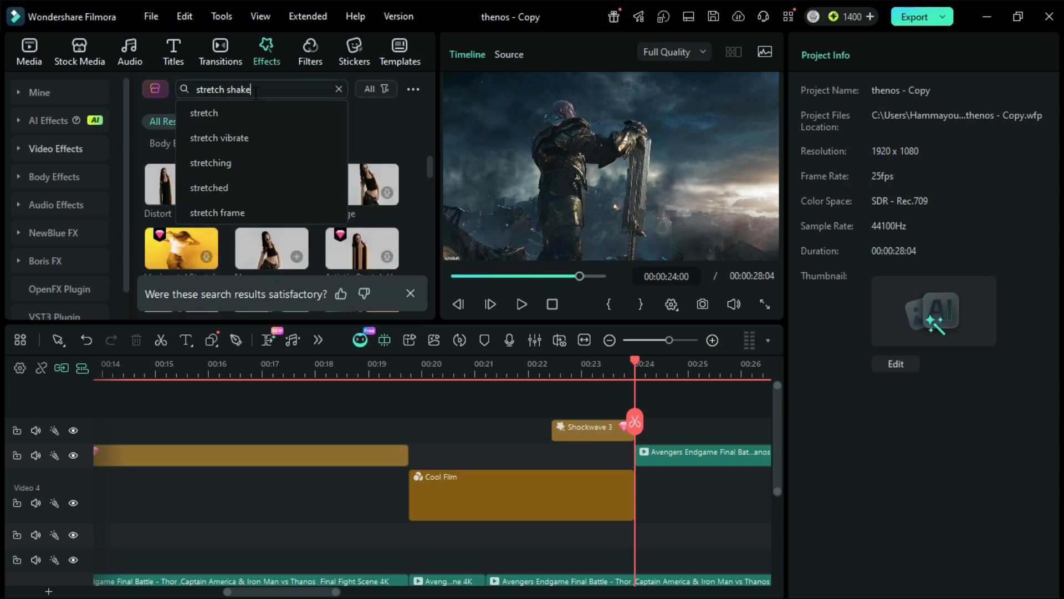
pyautogui.press('Return')
pyautogui.moveTo(259, 180); pyautogui.dragTo(612, 398)
pyautogui.moveTo(551, 430); pyautogui.dragTo(572, 434)
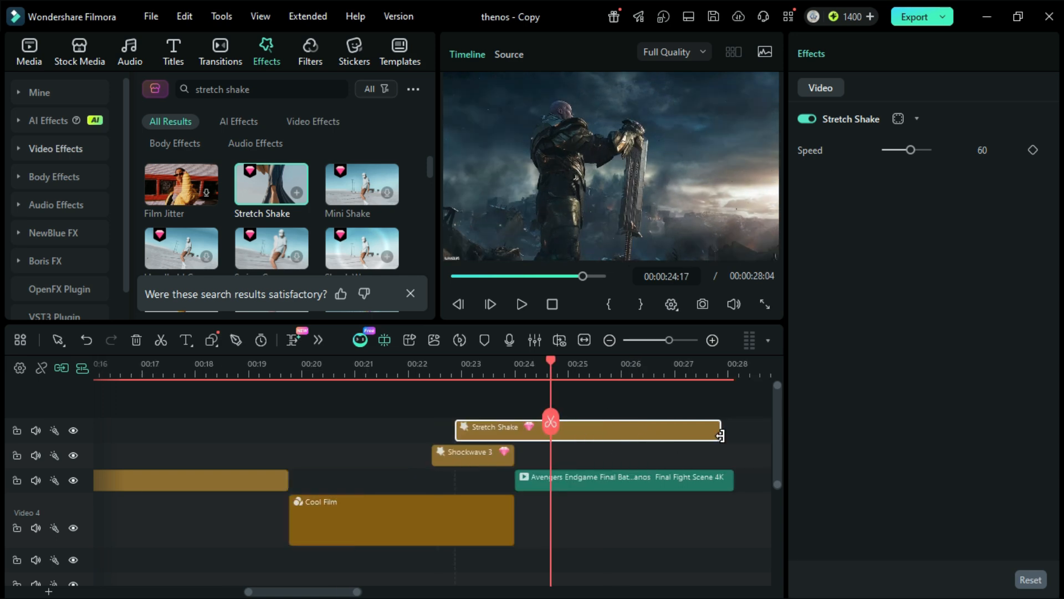
pyautogui.moveTo(722, 435); pyautogui.dragTo(552, 435)
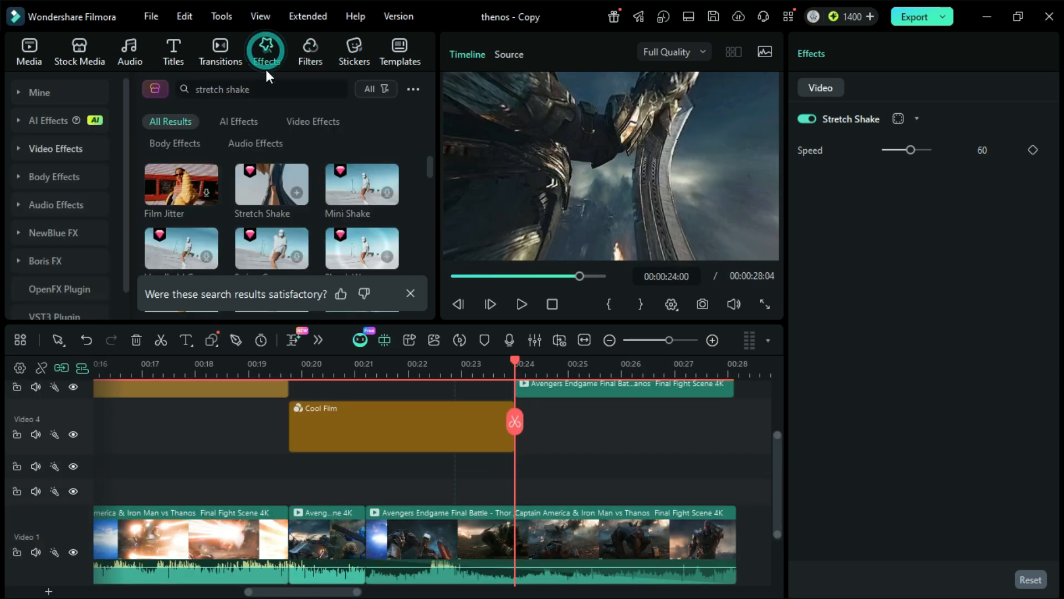
# Step: Add Beyond The Stars Overlay 06 beneath the portrait cutout clip from 00:00:24:00 and cut off everything past the last clip's end
pyautogui.write('beyond the stars')
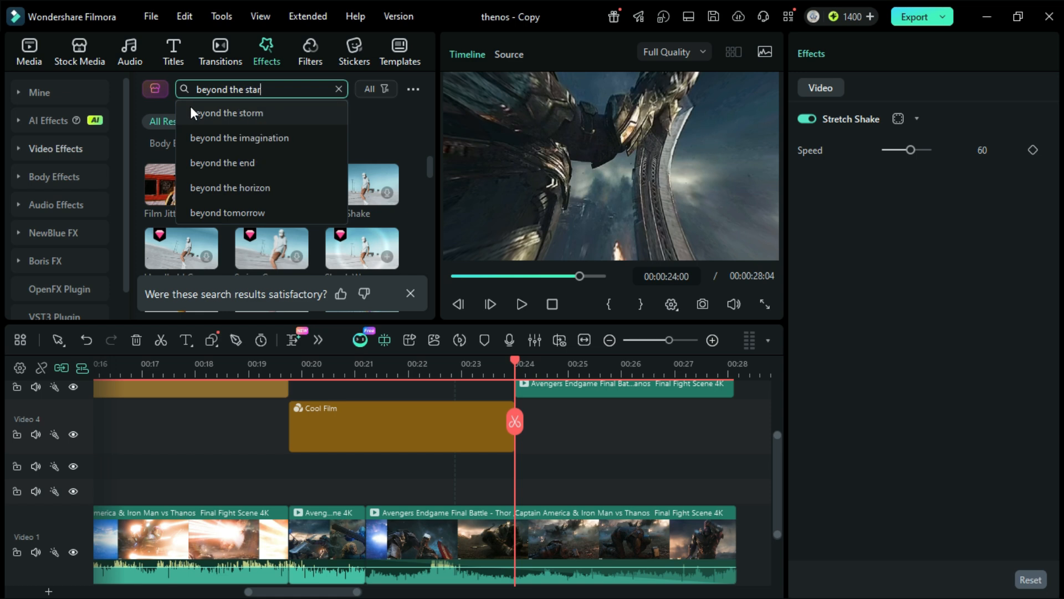
pyautogui.press('Return')
pyautogui.moveTo(247, 181); pyautogui.dragTo(518, 467)
pyautogui.click(734, 374)
pyautogui.click(736, 374)
pyautogui.click(736, 424)
pyautogui.press('Delete')
# Step: Move the portrait cutout clip that starts at 00:00:24:00 up one track, onto the Shockwave 3 track
pyautogui.click(577, 370)
pyautogui.scroll(3, 610, 466)
pyautogui.moveTo(613, 481)
pyautogui.mouseDown()
pyautogui.moveTo(613, 534)
pyautogui.moveTo(615, 493)
pyautogui.mouseUp()
pyautogui.click(603, 368)
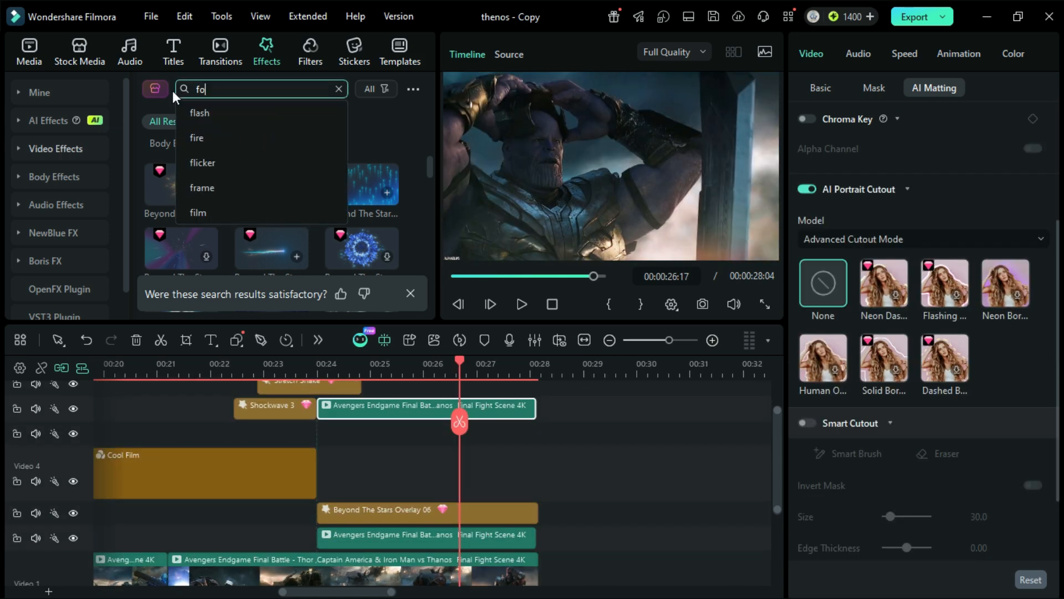
# Step: Add Focus Beam Overlay 04 on the track below the portrait cutout clip from 00:00:24:00 and trim it to the clip's end
pyautogui.write('cus beam over')
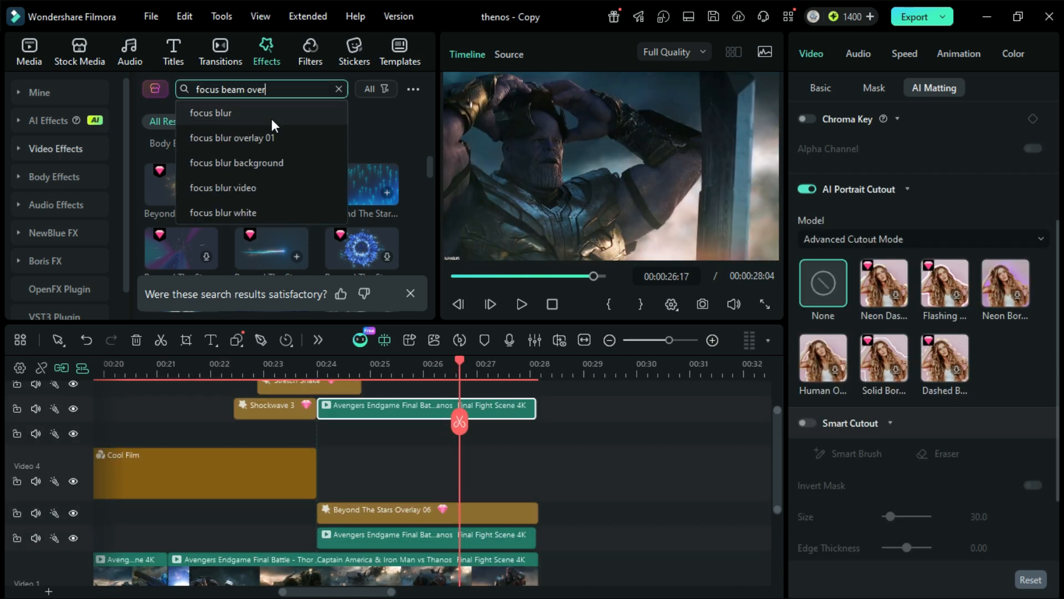
pyautogui.write('lay')
pyautogui.press('Return')
pyautogui.moveTo(267, 176); pyautogui.dragTo(319, 438)
pyautogui.moveTo(582, 432); pyautogui.dragTo(533, 432)
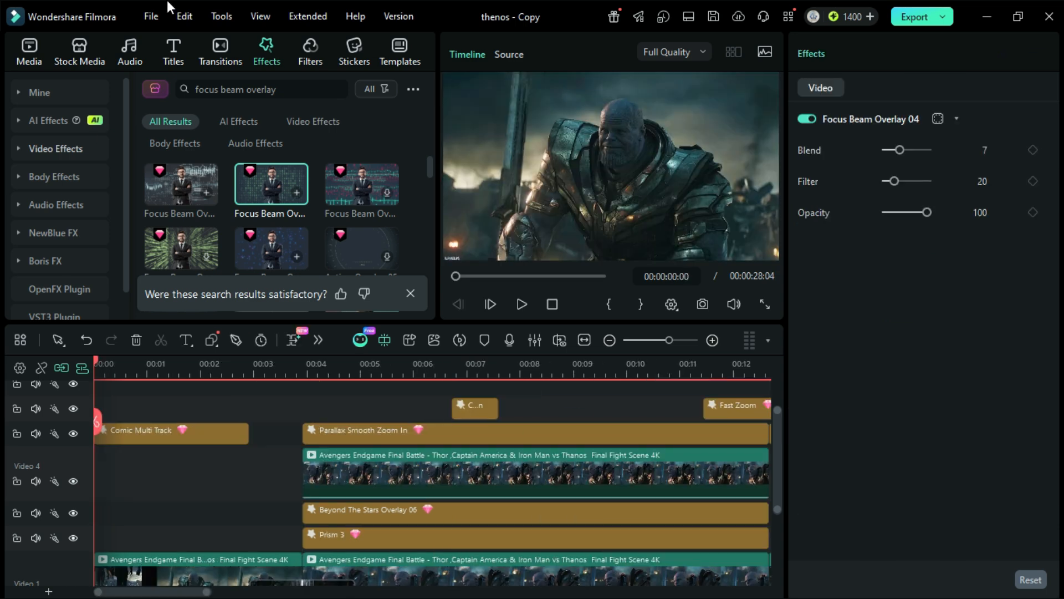
# Step: Add the Ashen Fade 01 title reading "thenos" above Comic Multi Track at 00:00:00:00 and trim it to the first clip's end
pyautogui.click(174, 51)
pyautogui.click(186, 94)
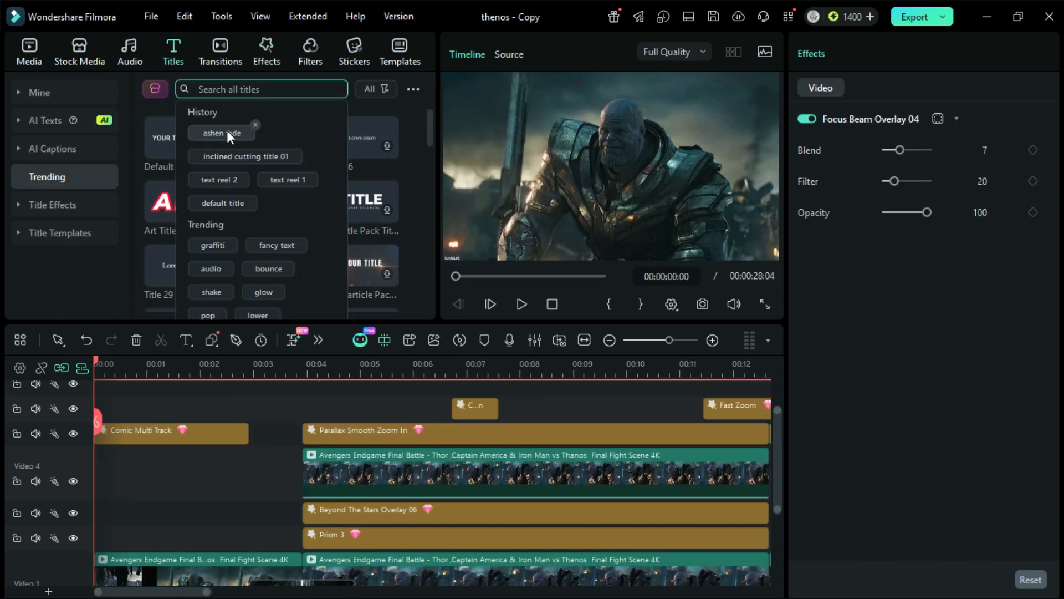
pyautogui.click(228, 131)
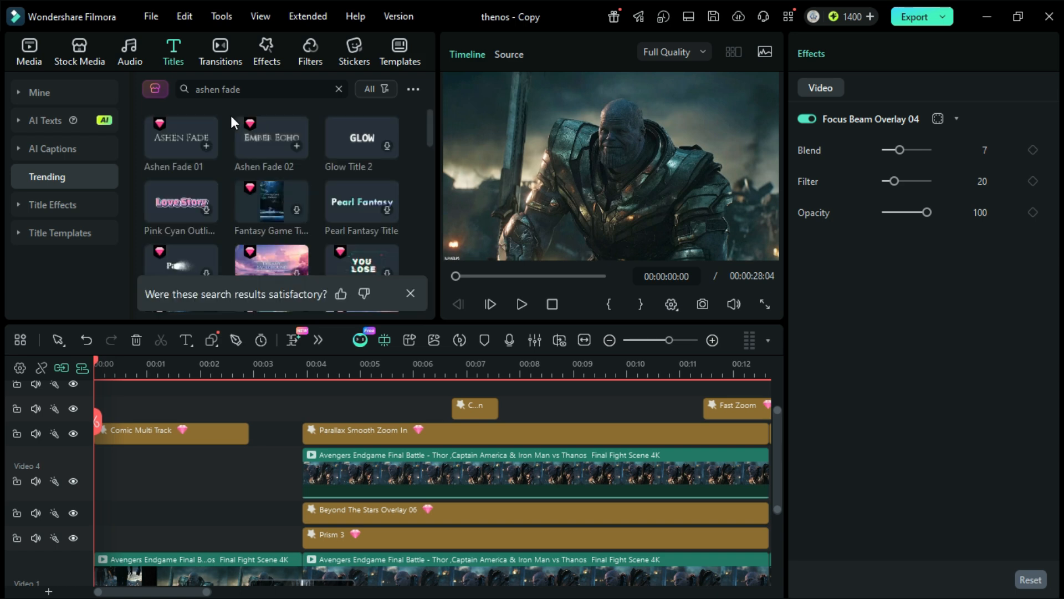
pyautogui.moveTo(197, 131); pyautogui.dragTo(89, 410)
pyautogui.moveTo(356, 404); pyautogui.dragTo(302, 405)
pyautogui.click(169, 366)
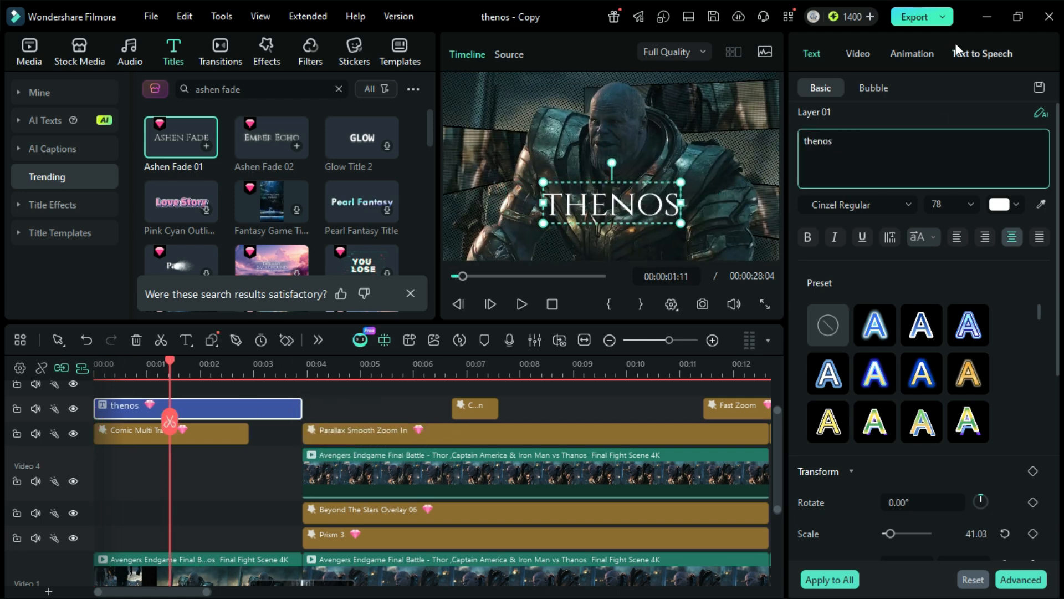
# Step: Place the Ashen Fade 02 title on the top track directly after the Stretch Shake effect
pyautogui.hscroll(10, 541, 409)
pyautogui.hscroll(5, 541, 409)
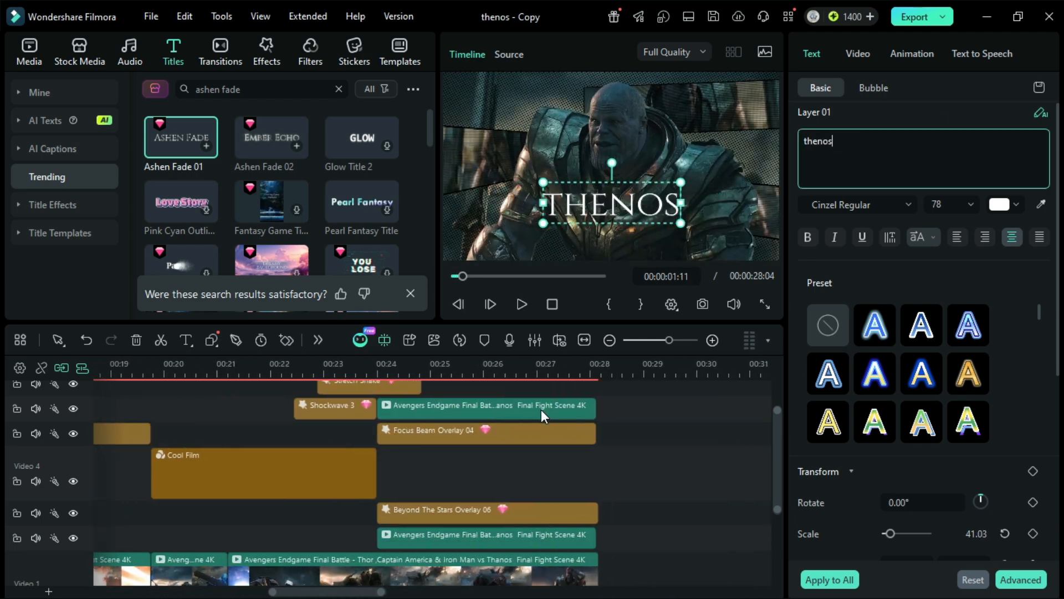
pyautogui.scroll(2, 530, 465)
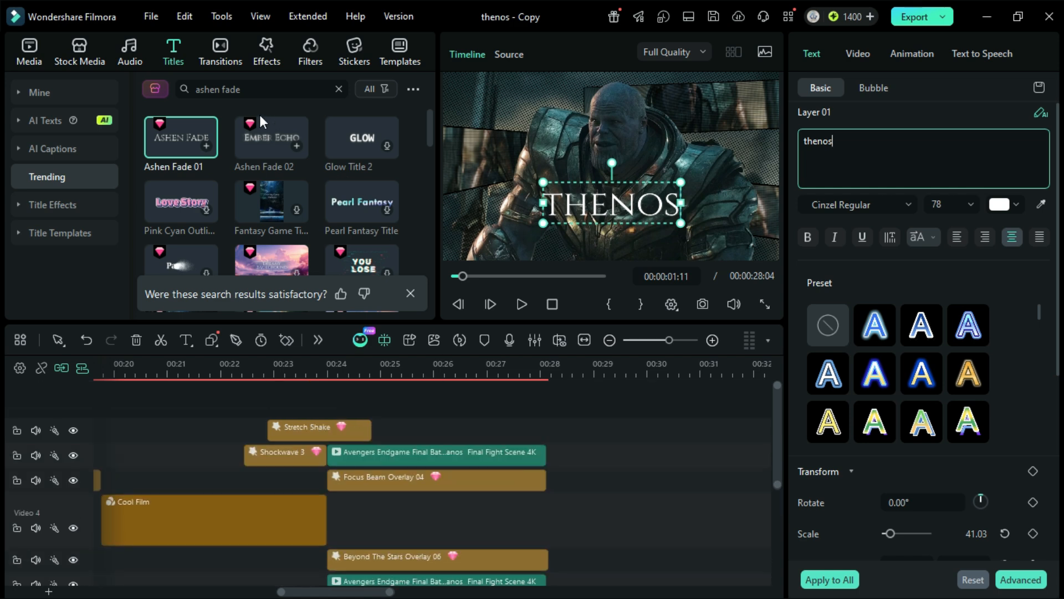
pyautogui.moveTo(264, 134); pyautogui.dragTo(488, 429)
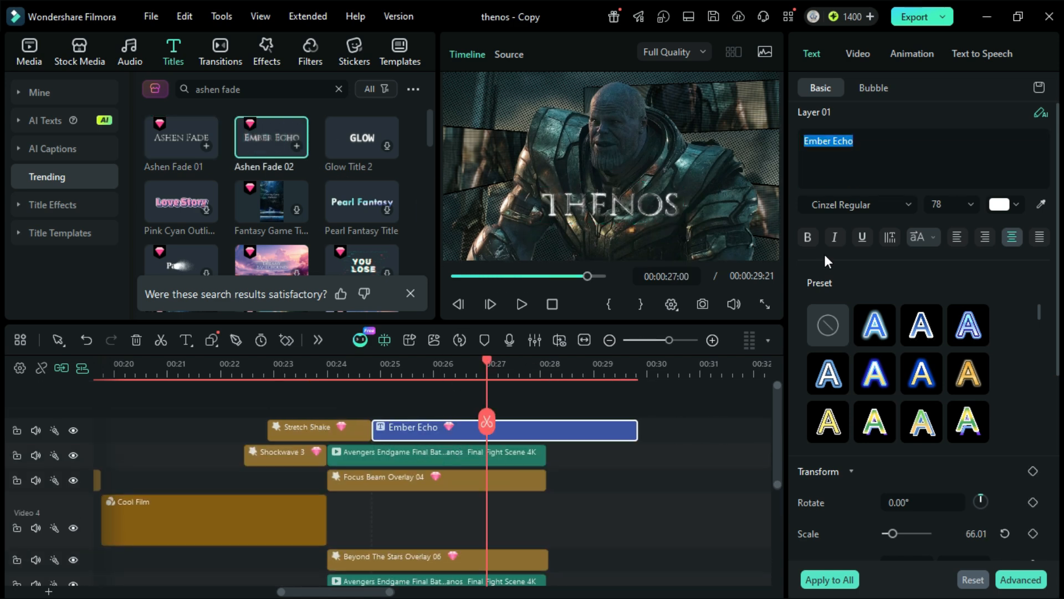